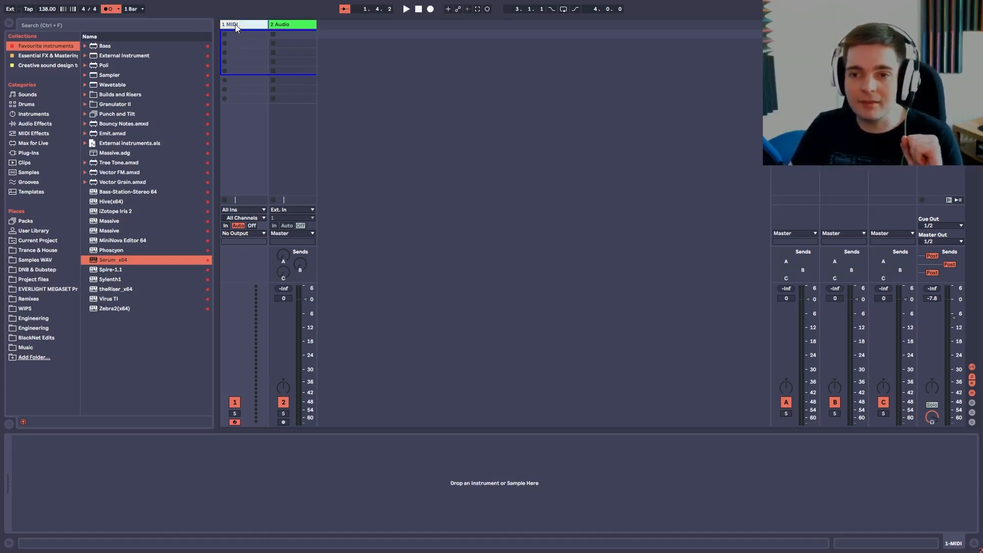
- Add an Instrument Rack to the MIDI track and show its macro controls and chain list
click(34, 115)
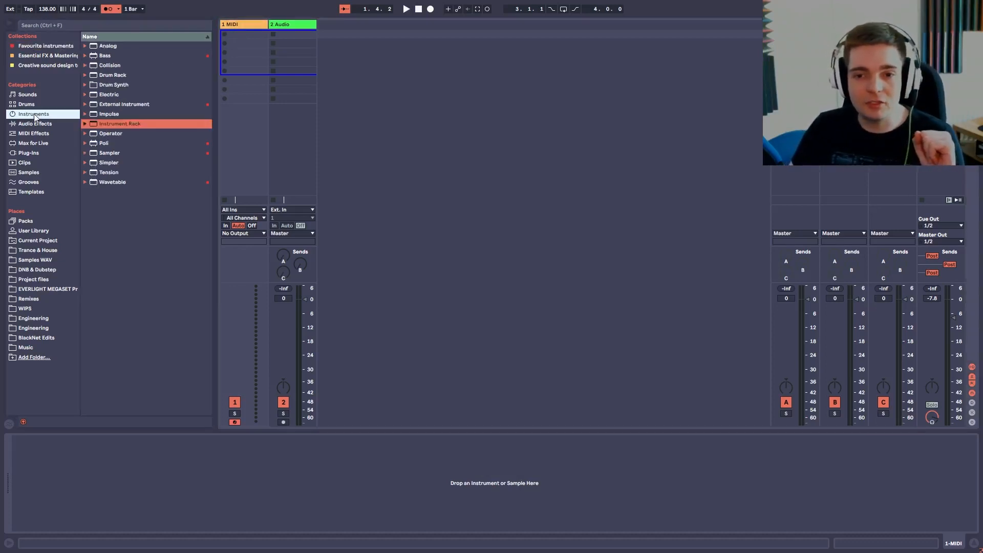
double_click(113, 125)
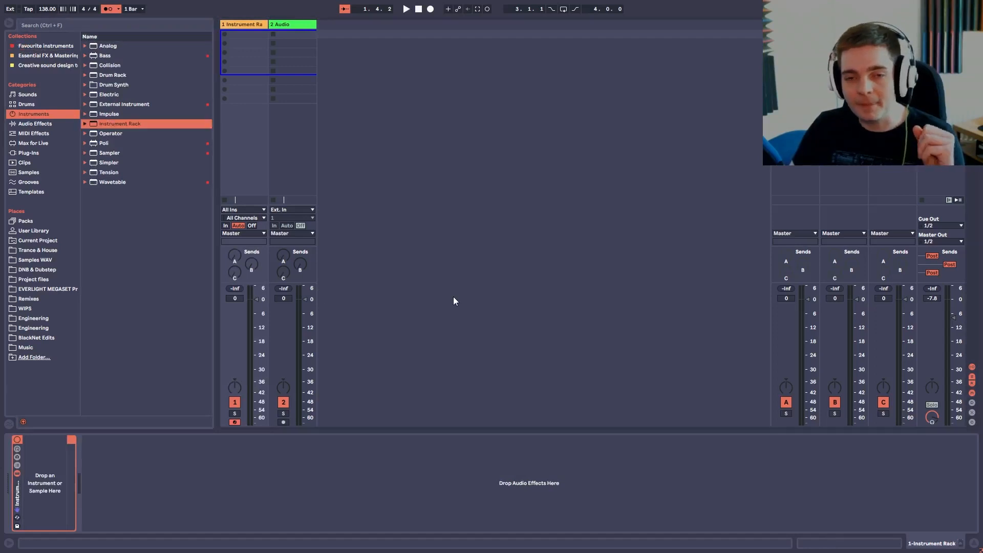
click(47, 492)
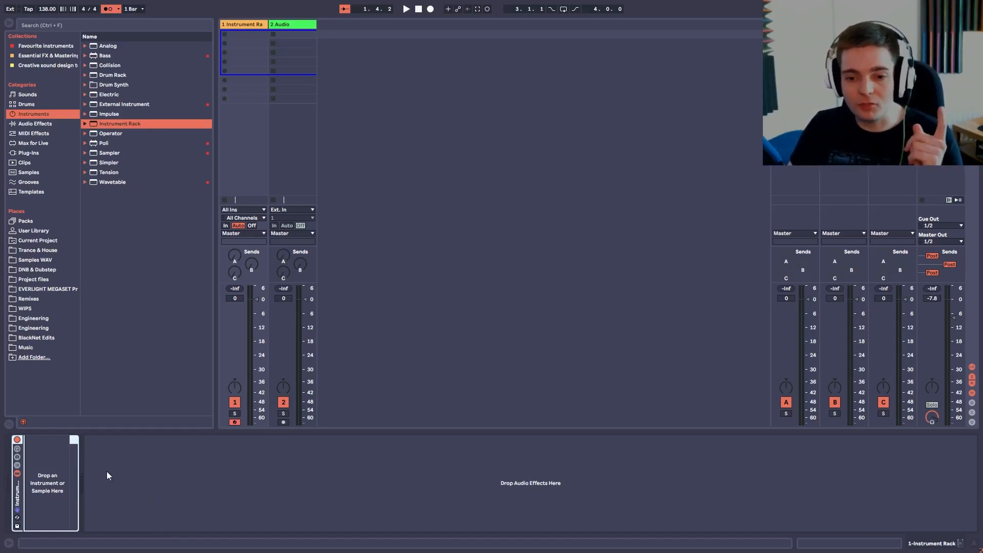
click(17, 449)
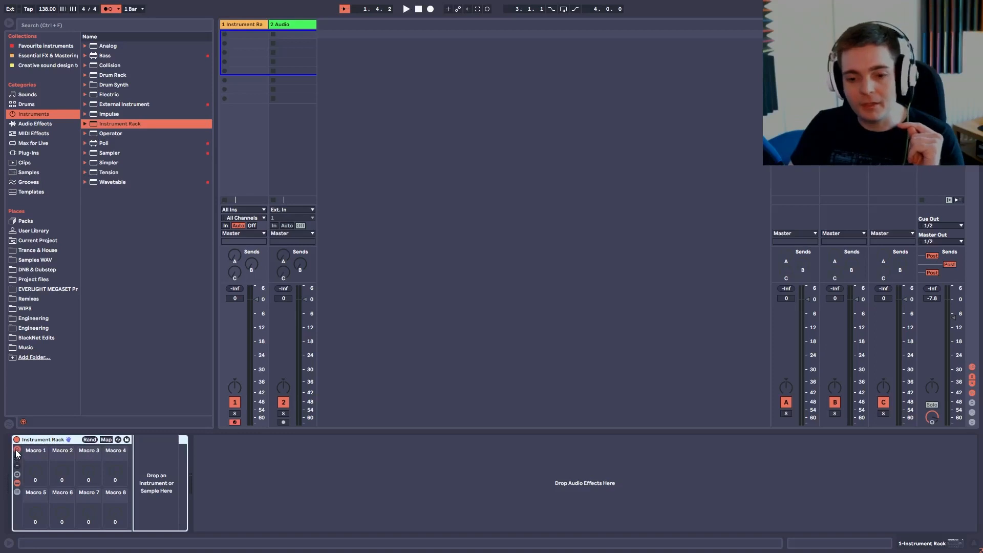
click(17, 491)
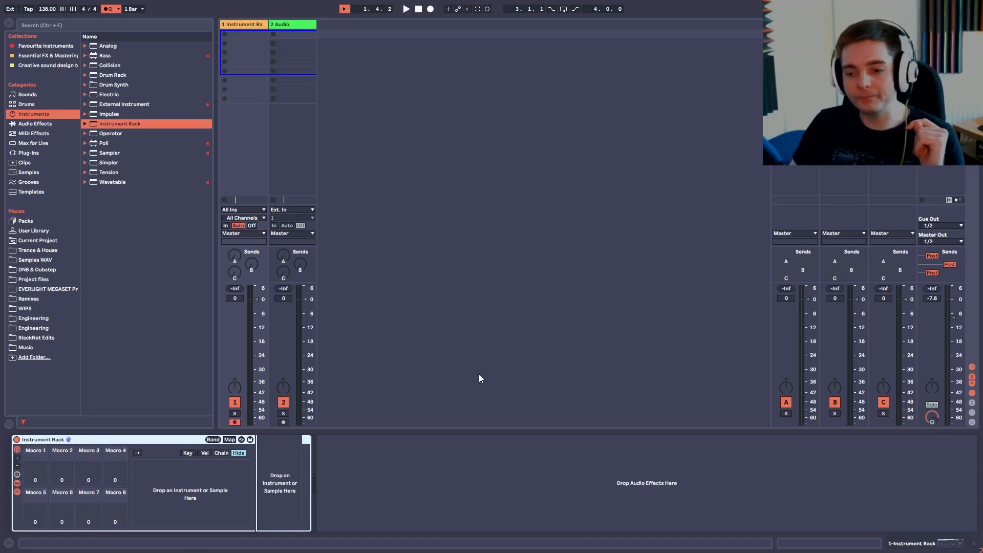
- Load Serum_x64 from the favourite instruments as a chain in the rack and rename the chain "Tonal rise"
click(29, 153)
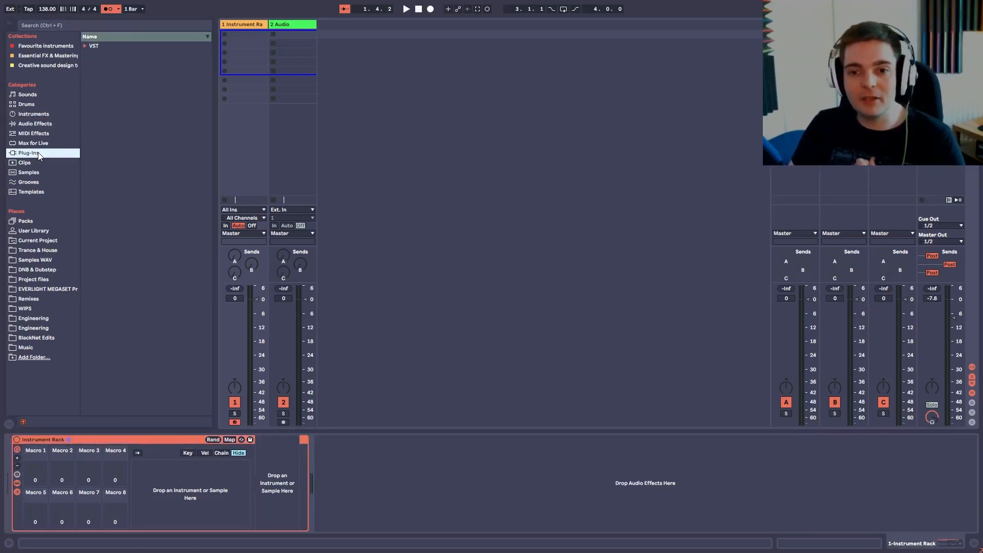
click(46, 50)
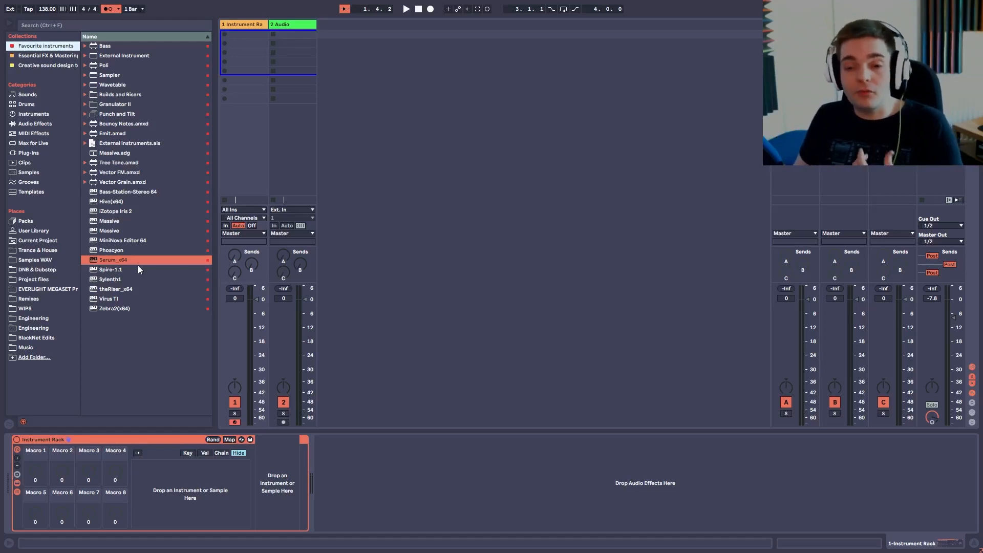
drag(102, 262, 168, 504)
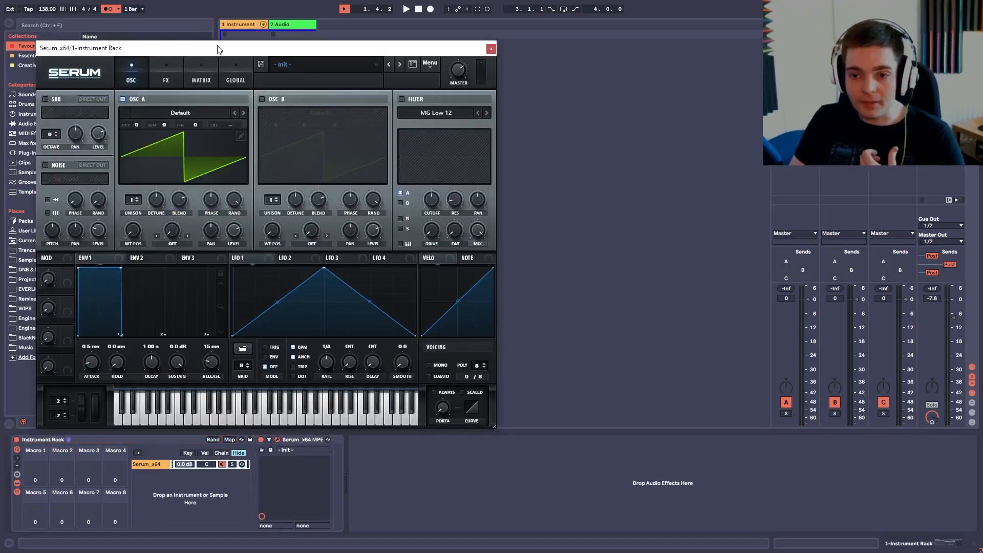
drag(218, 47, 215, 28)
right_click(144, 464)
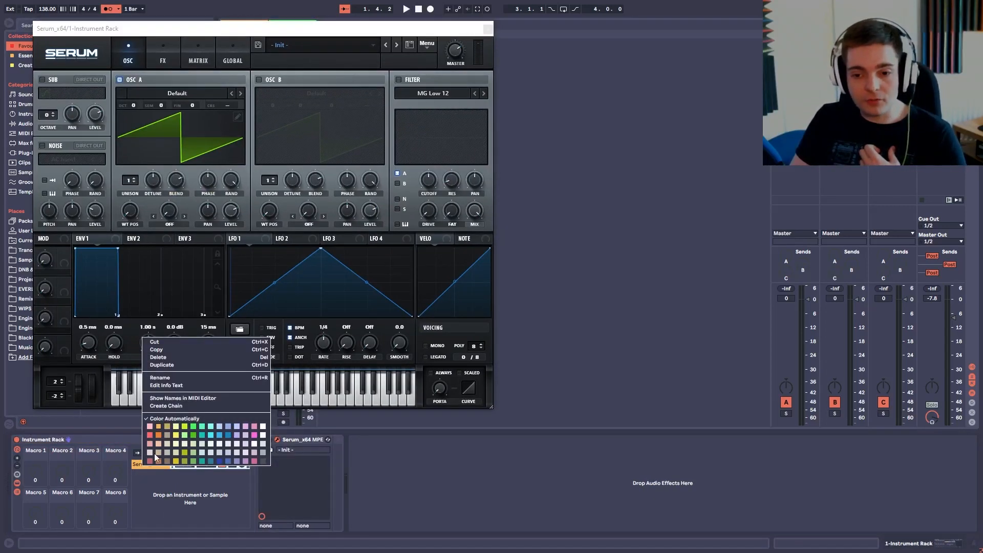
click(174, 380)
text(Tonal rise)
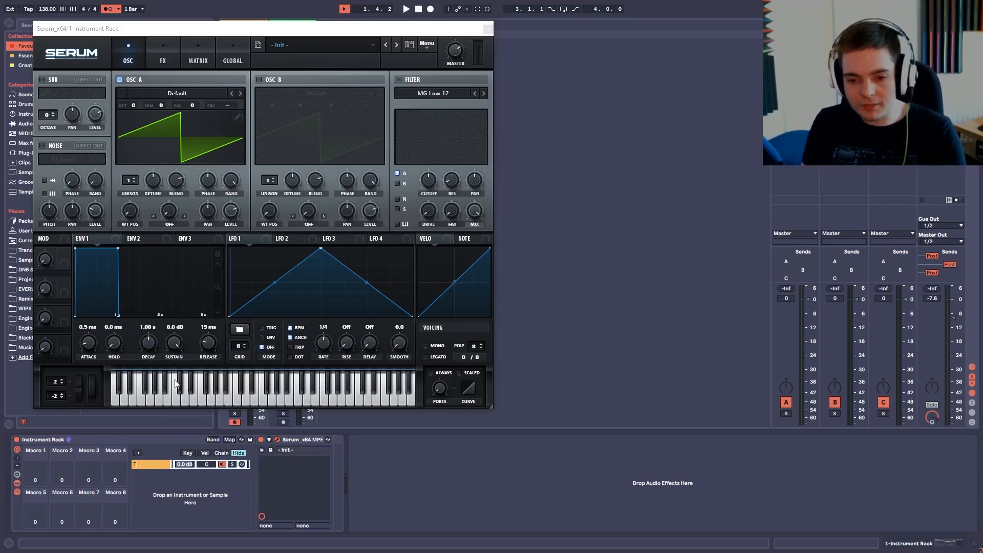
drag(221, 30, 686, 31)
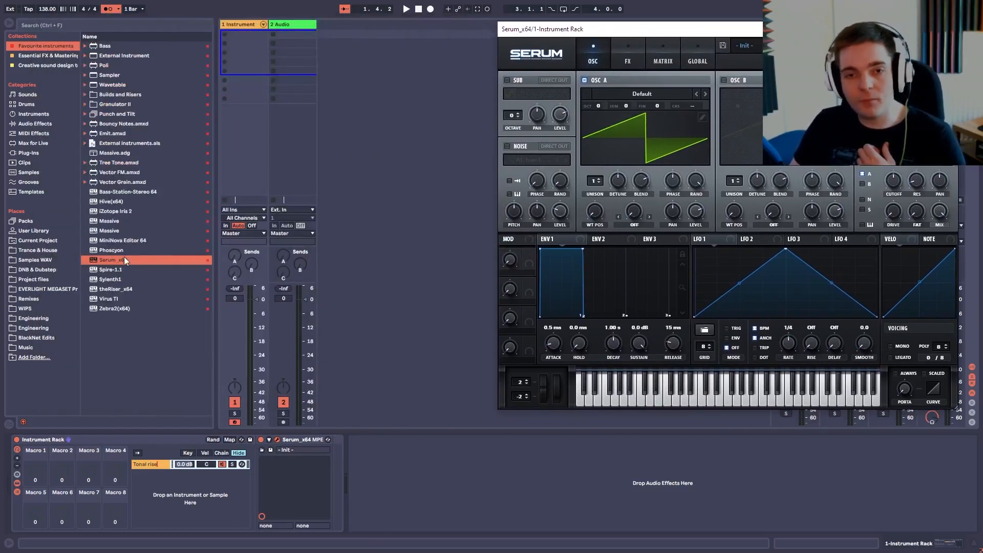
- Add a second Serum_x64 chain to the rack and name it "WHite noise"
click(110, 260)
drag(111, 259, 178, 500)
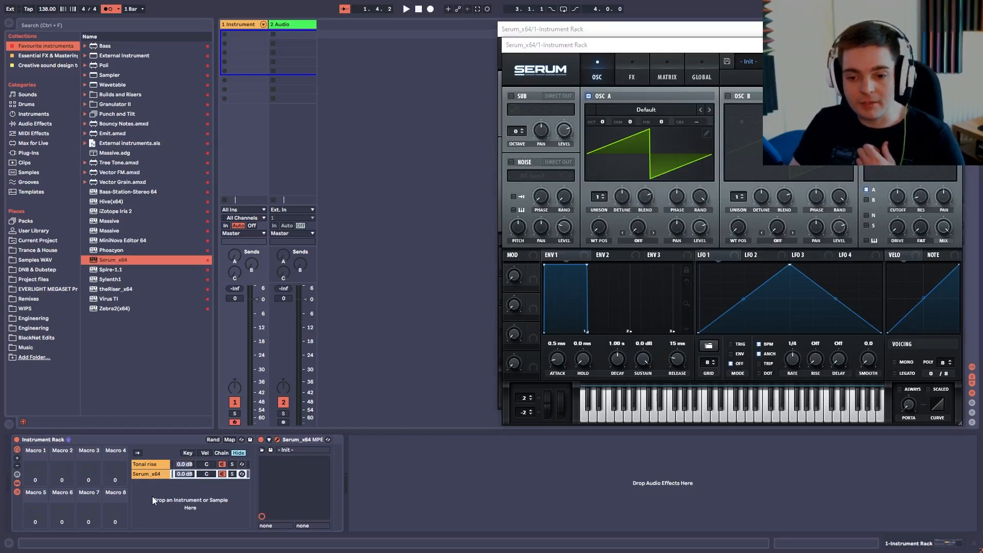
right_click(156, 475)
click(194, 388)
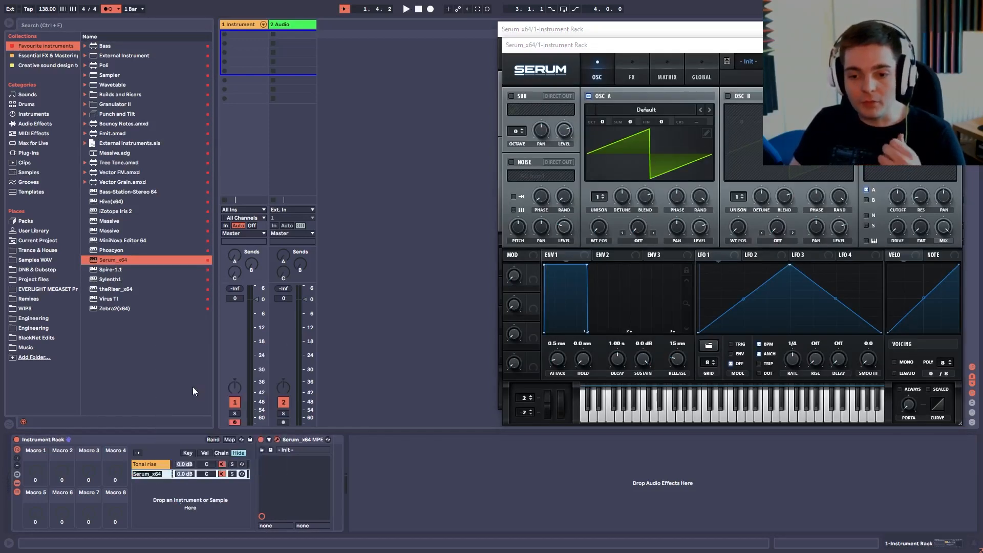
text(WHite noise)
key(Return)
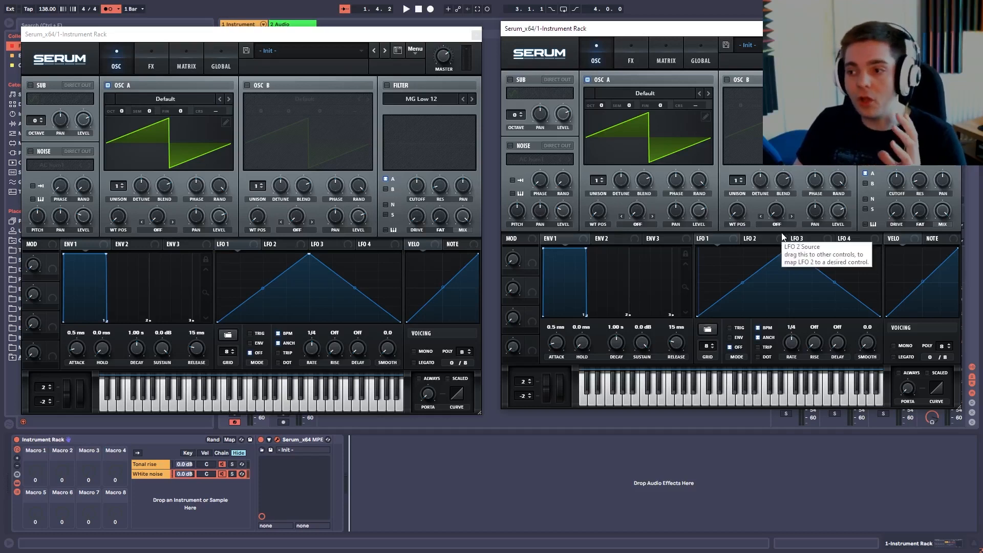
- Disable Osc A and enable the noise oscillator in the white noise chain's Serum, then deactivate that chain
click(588, 80)
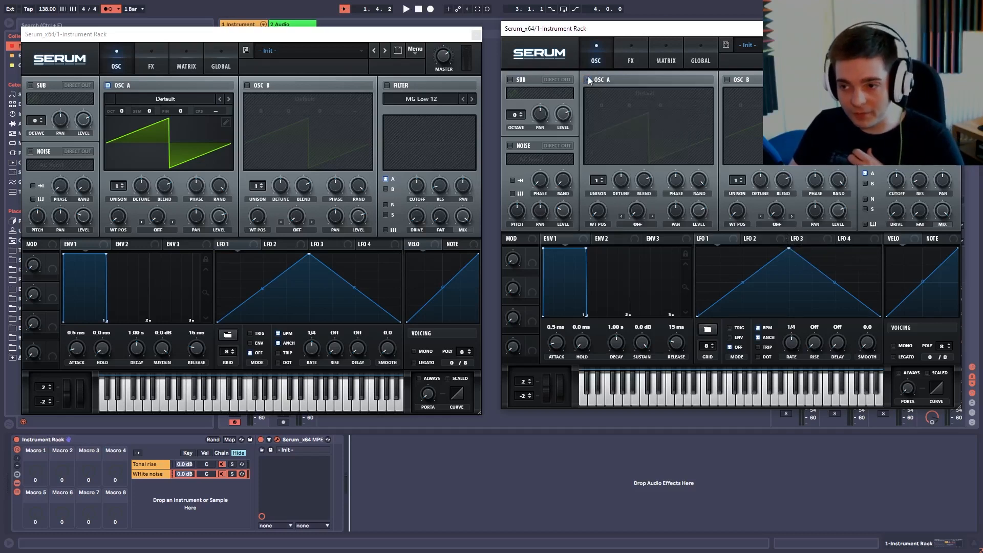
click(510, 146)
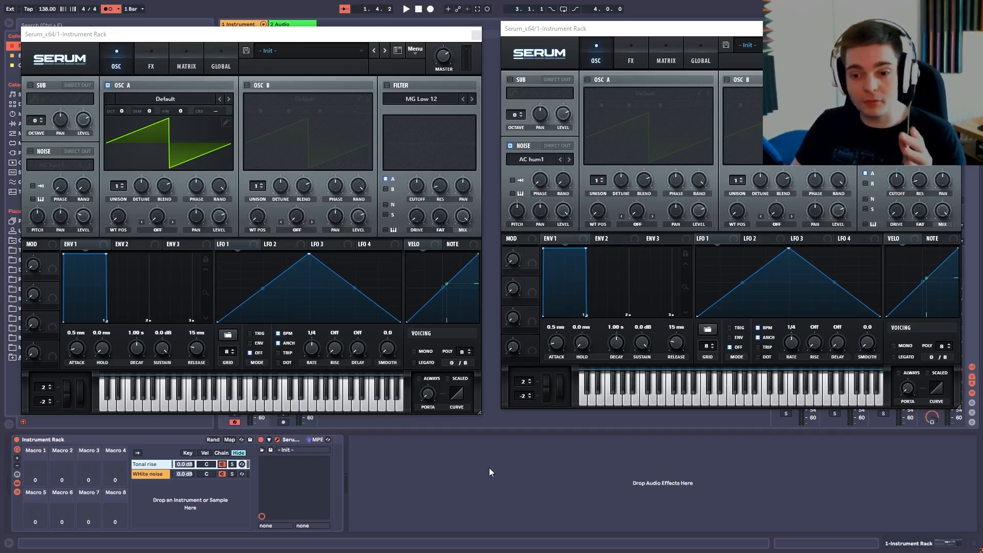
click(221, 474)
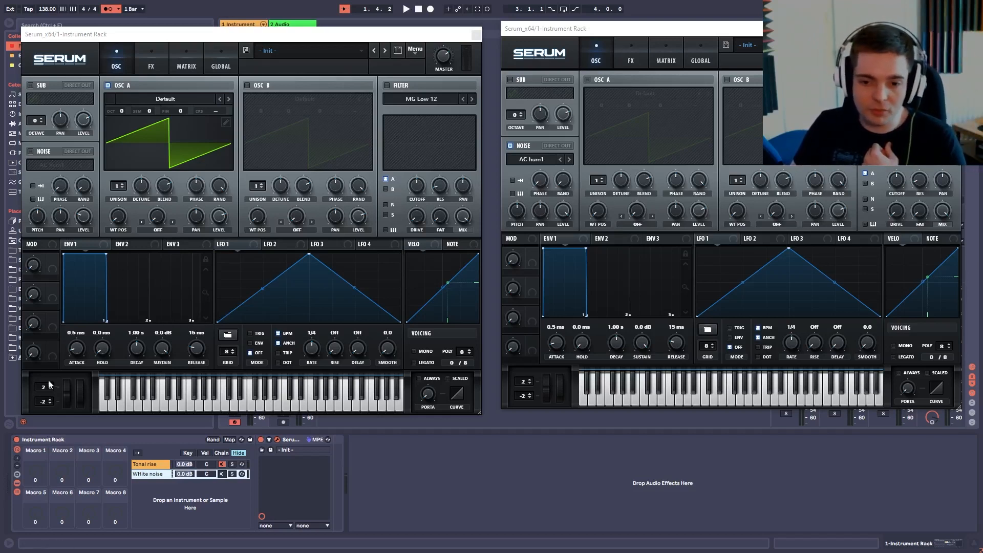
- Set the upward pitch bend range to 24 in the Tonal rise Serum and try the pitch bend wheel
drag(43, 387, 41, 329)
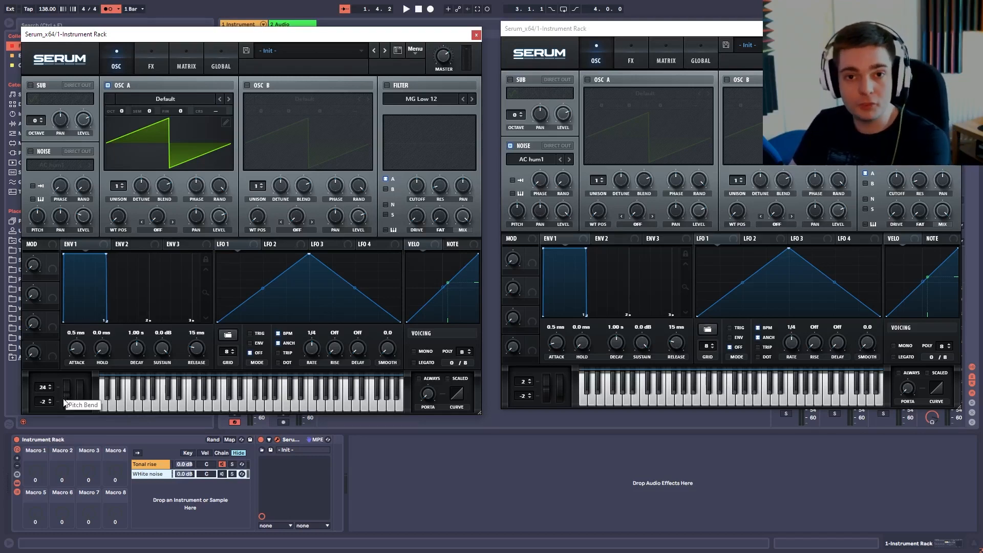
drag(66, 397, 64, 322)
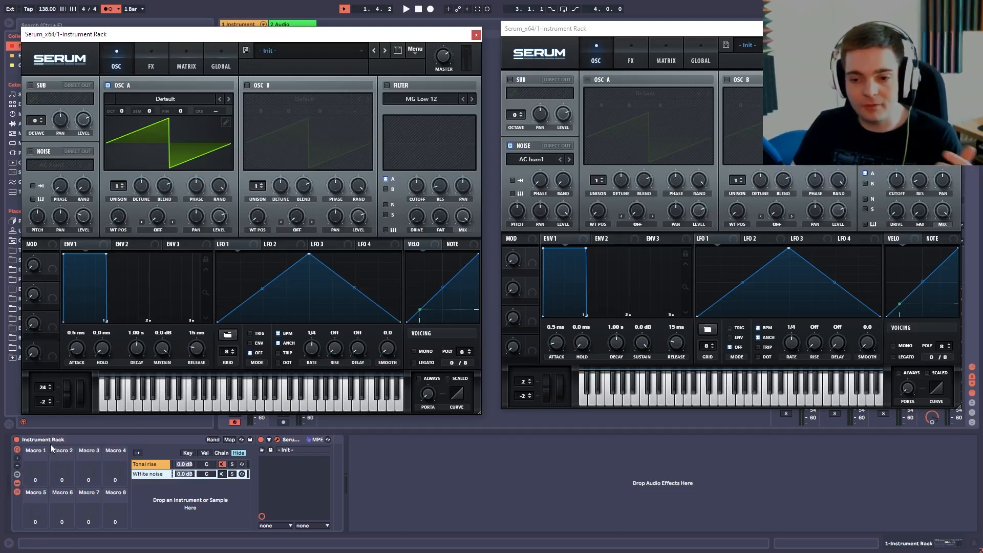
- Map the Tonal rise Serum's pitch bend to the rack's Macro 1 and leave mapping mode
click(153, 474)
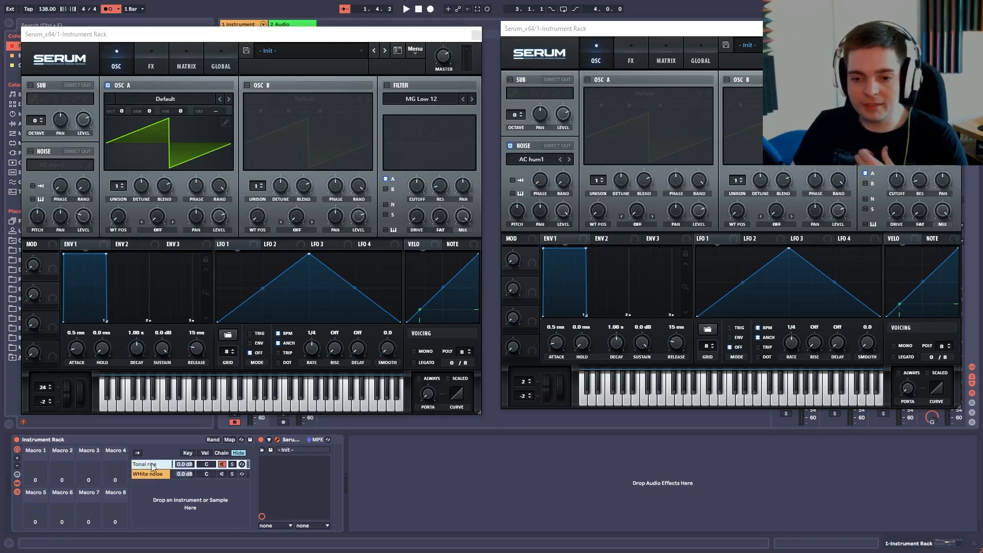
click(230, 440)
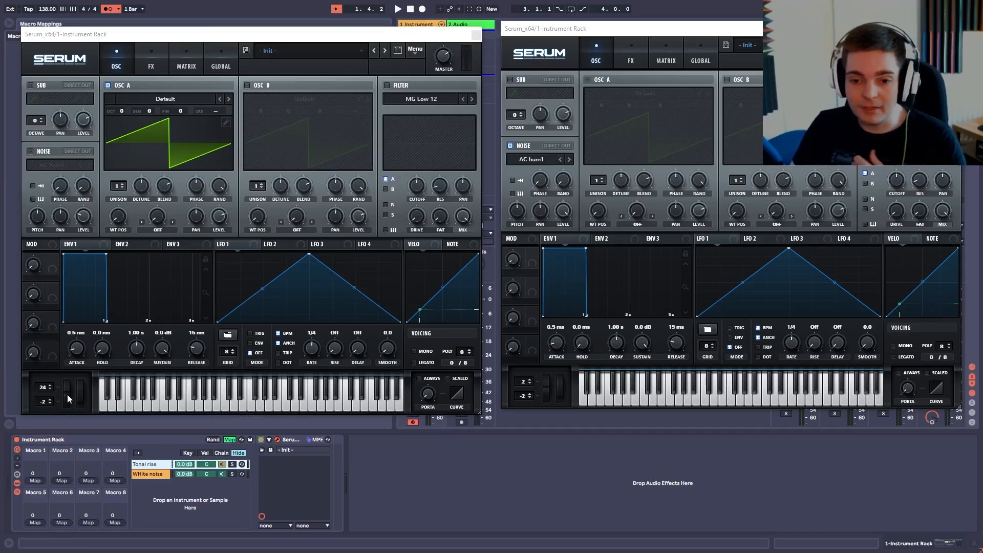
drag(67, 394, 72, 389)
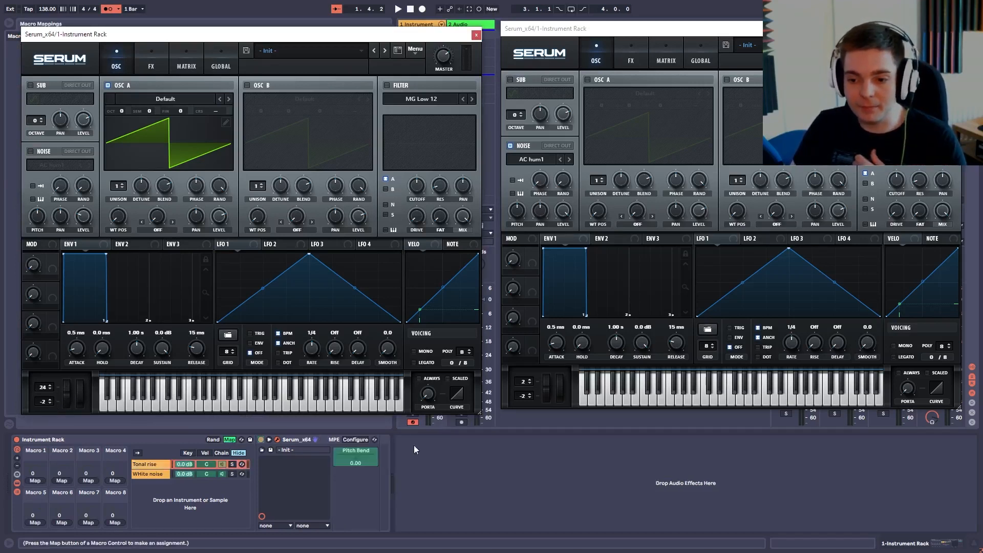
click(340, 459)
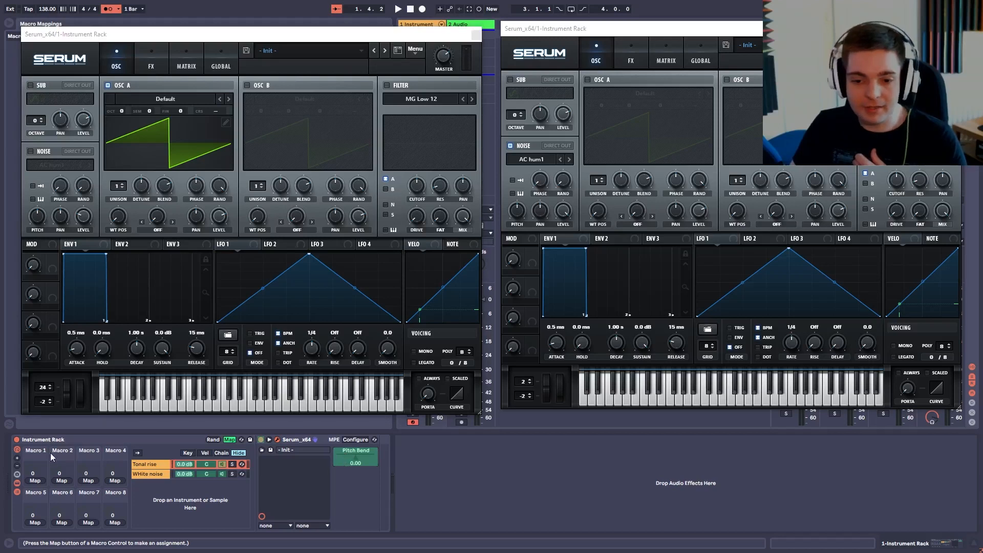
click(34, 479)
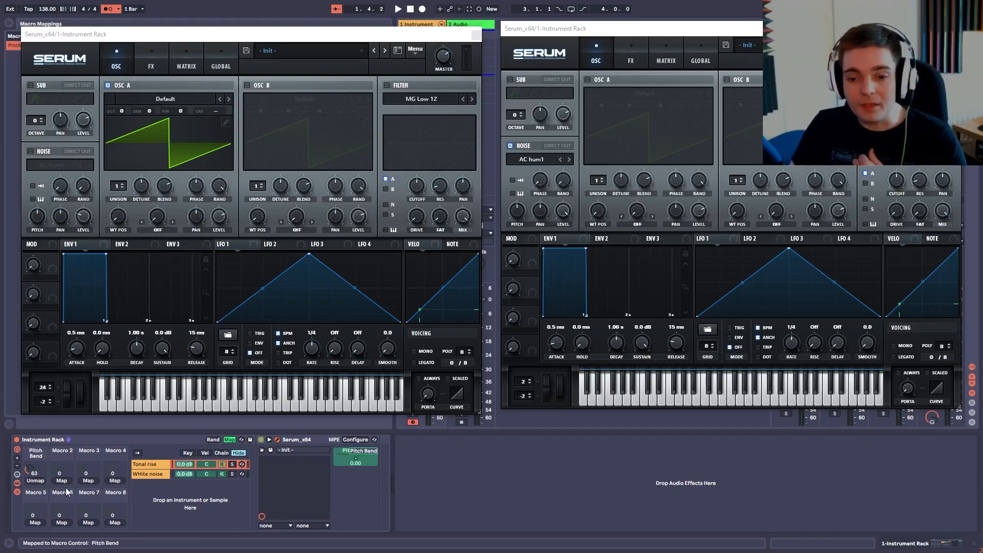
click(229, 439)
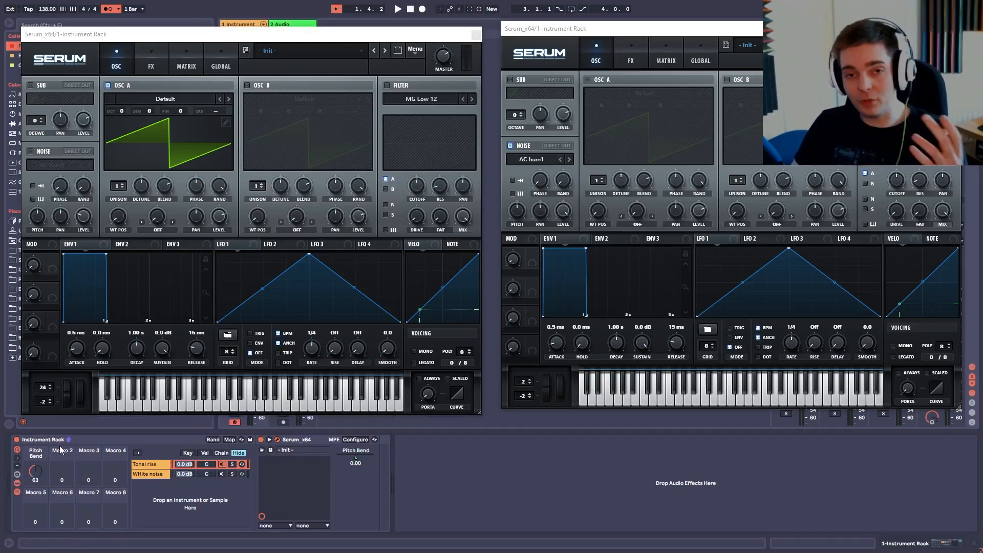
- Set the Tonal rise Serum's downward pitch bend range to -24 and sweep the Pitch Bend macro up to 127
drag(39, 475, 35, 455)
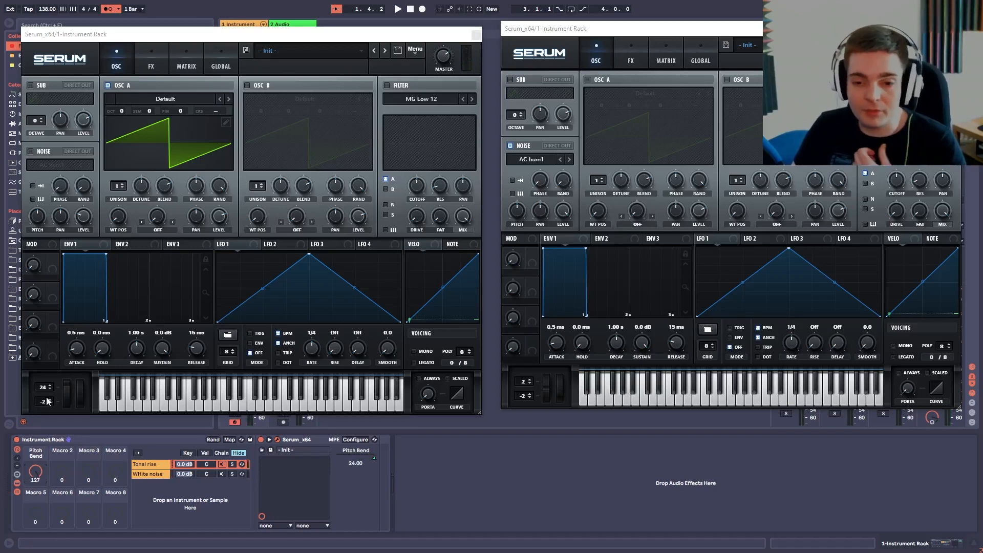
drag(43, 406, 42, 425)
drag(41, 499, 48, 550)
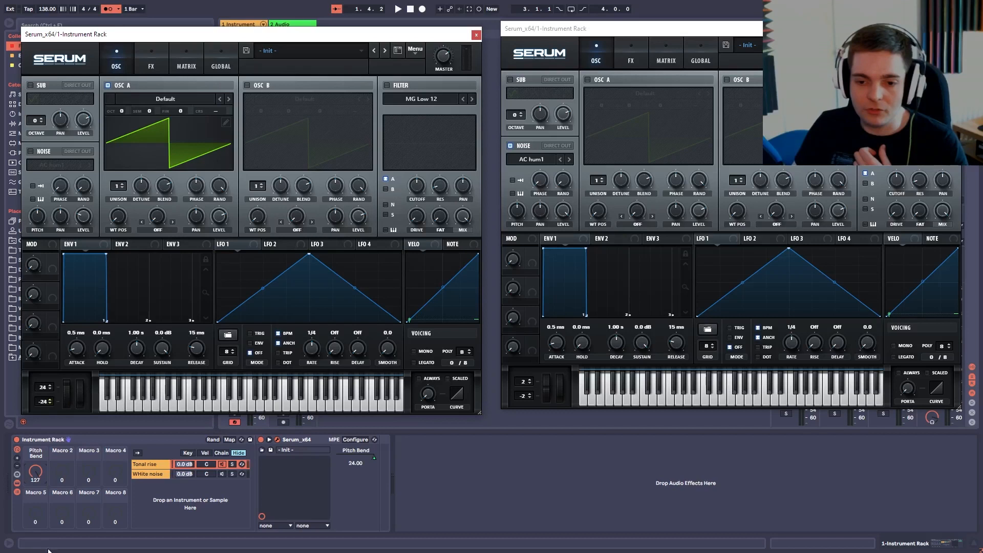
click(36, 474)
mouse_move(36, 474)
mouse_down()
mouse_move(36, 528)
mouse_move(33, 462)
mouse_up()
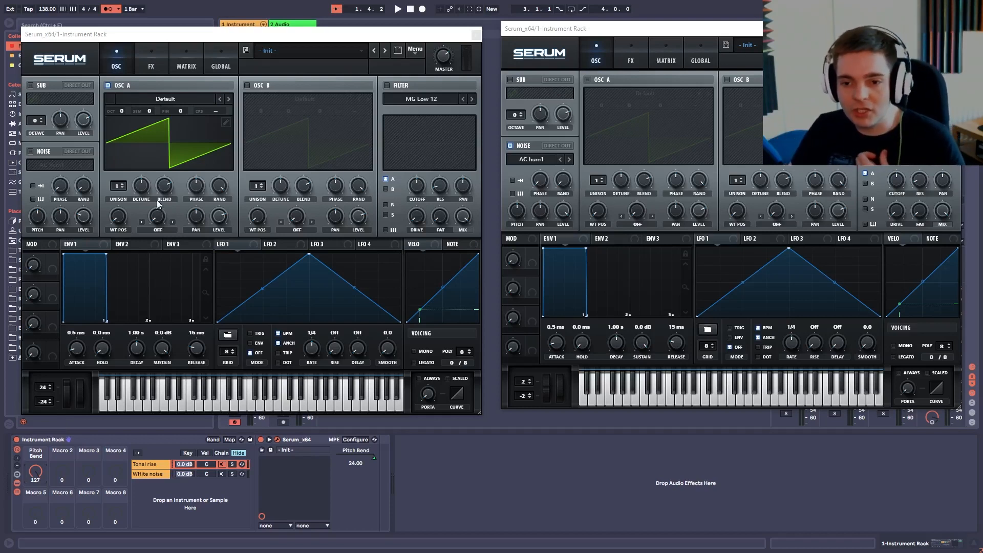
- Set Osc A's warp mode to Sync in the Tonal rise Serum, map its warp amount to Macro 1, and turn the macro to 0
click(173, 221)
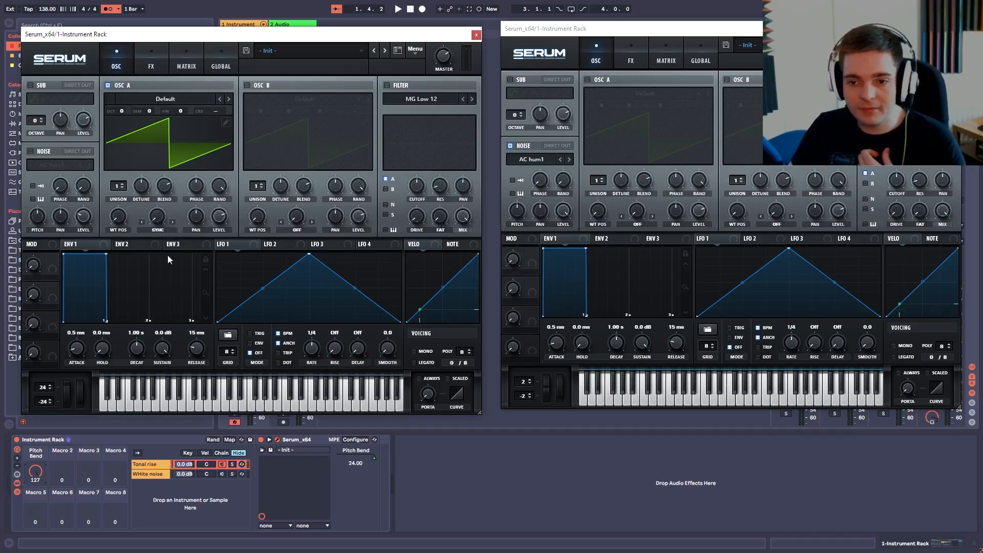
click(226, 440)
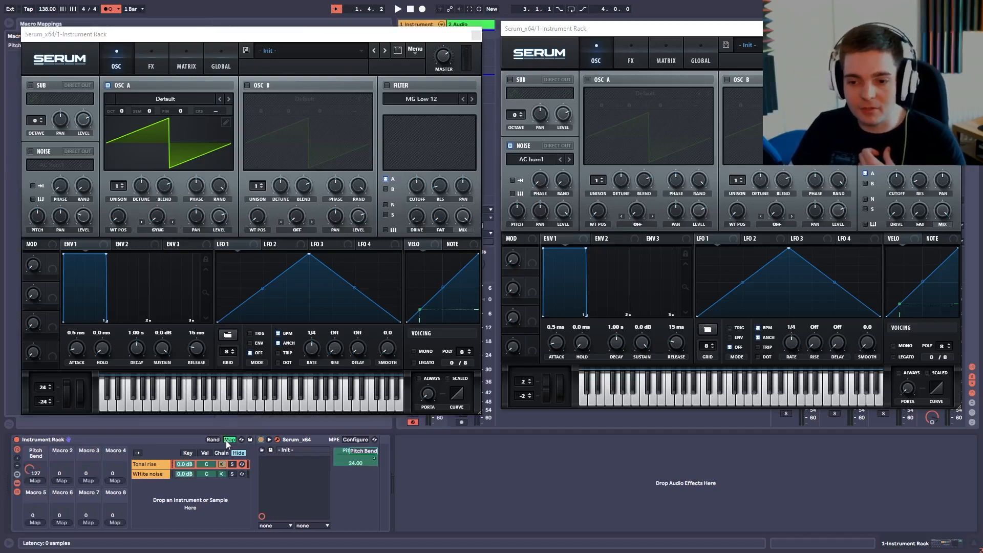
click(161, 224)
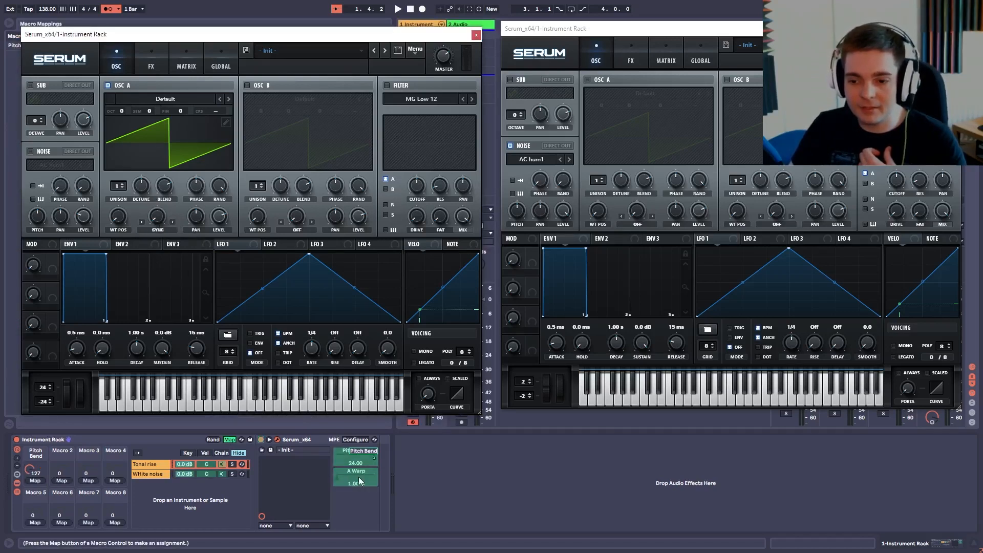
click(34, 480)
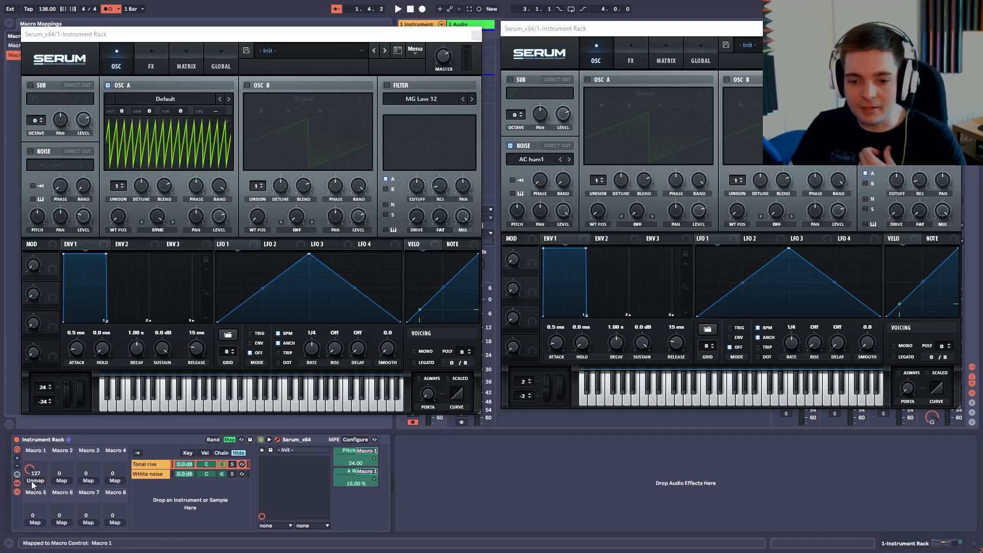
click(228, 439)
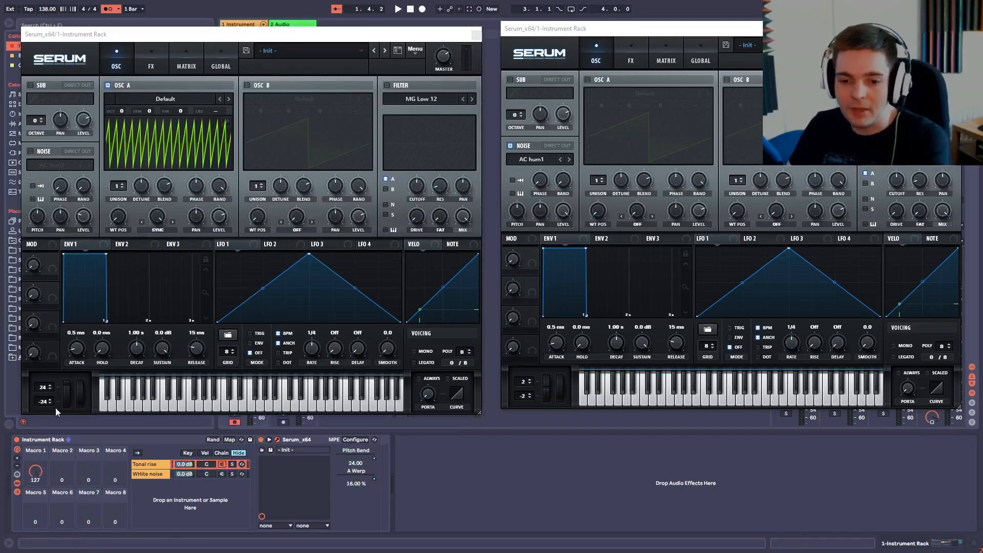
drag(35, 471, 35, 512)
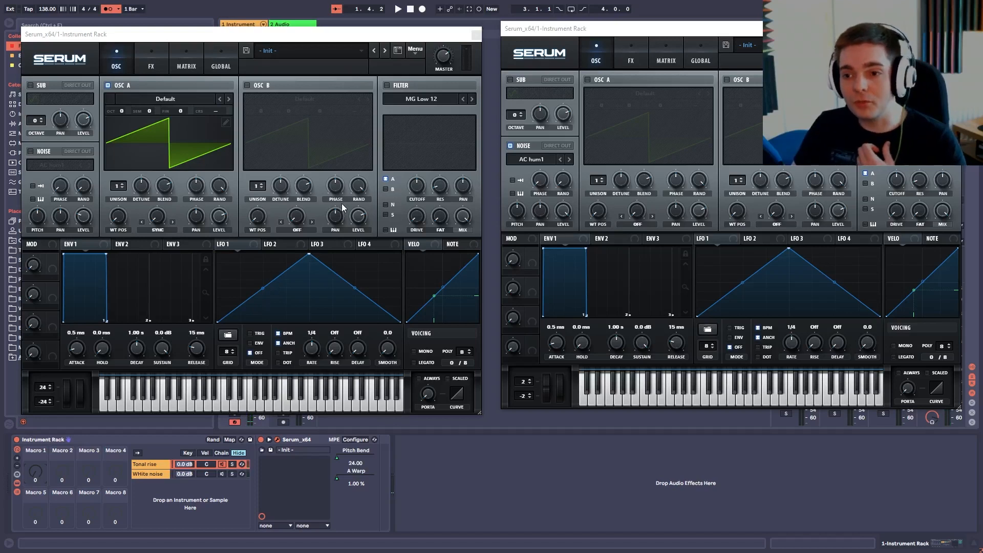
- Turn on the filter in the Tonal rise Serum and set its type to Band 24
click(386, 85)
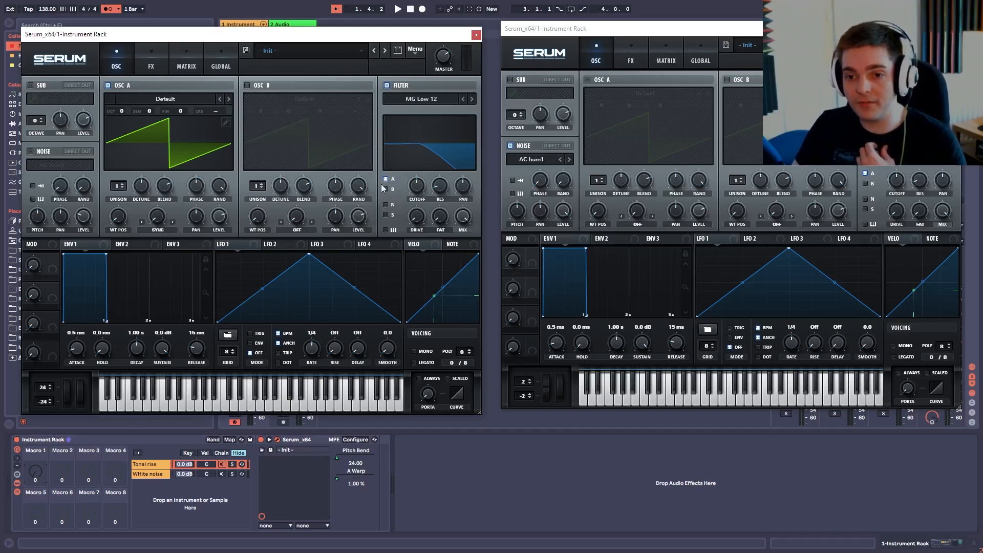
click(421, 99)
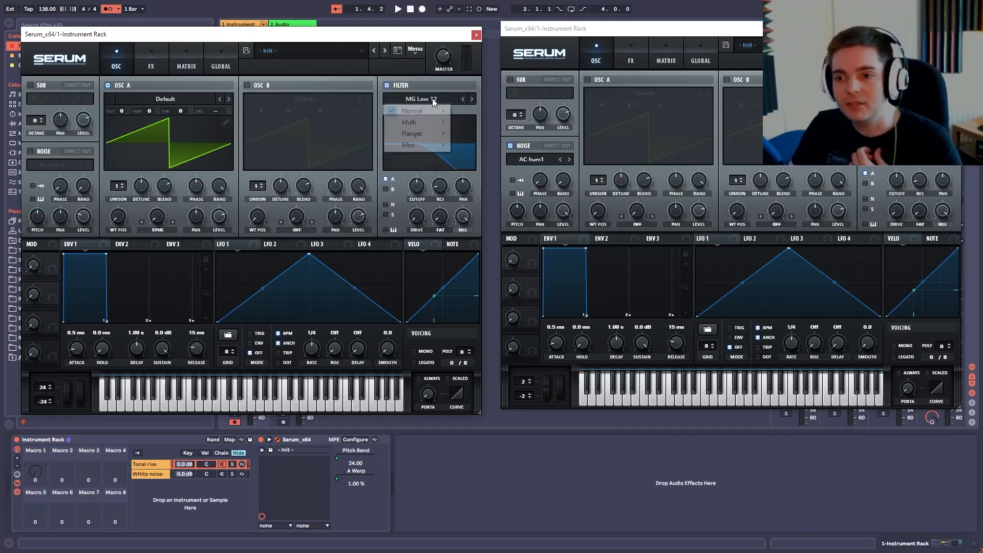
mouse_move(417, 112)
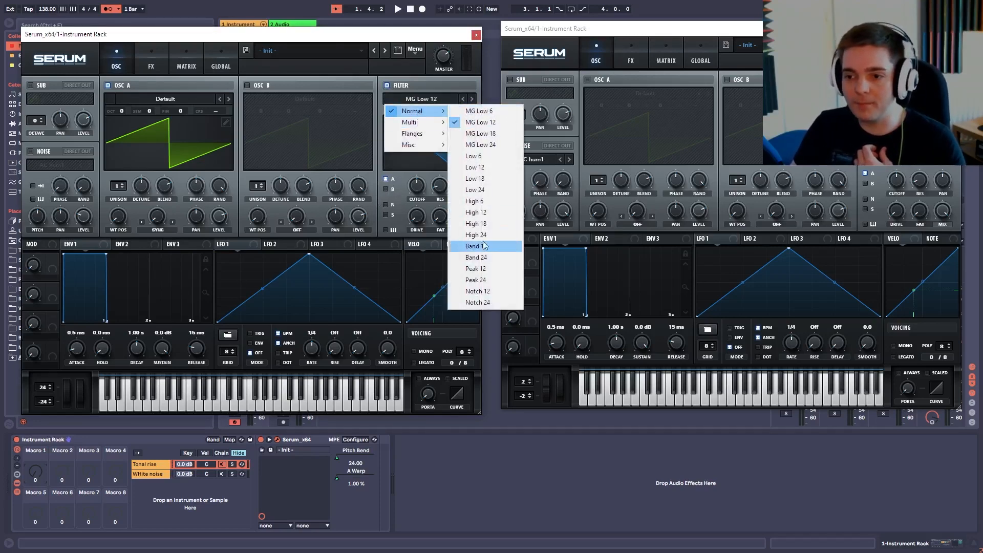
click(481, 257)
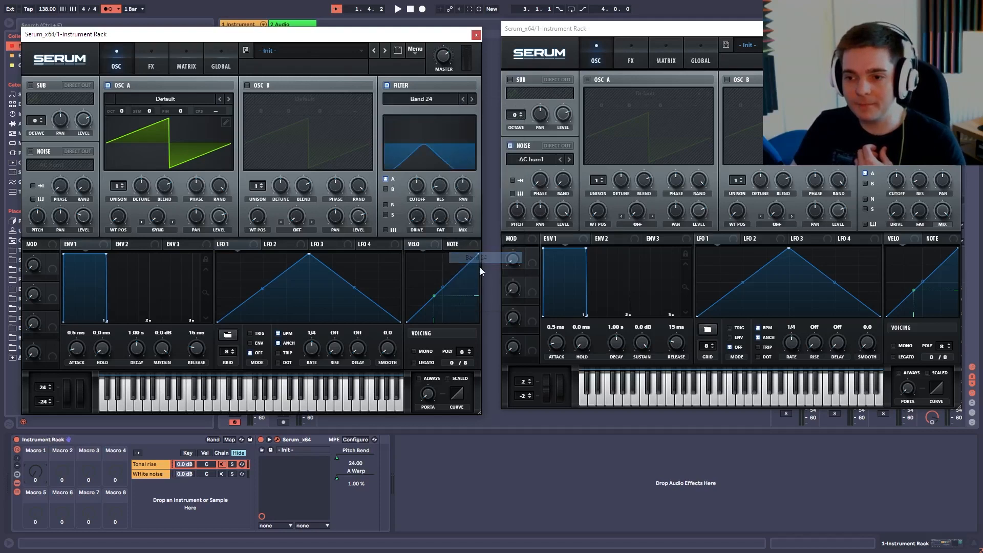
- Map the Tonal rise Serum's filter cutoff to the rack's Macro 1 and leave mapping mode
click(230, 439)
click(416, 189)
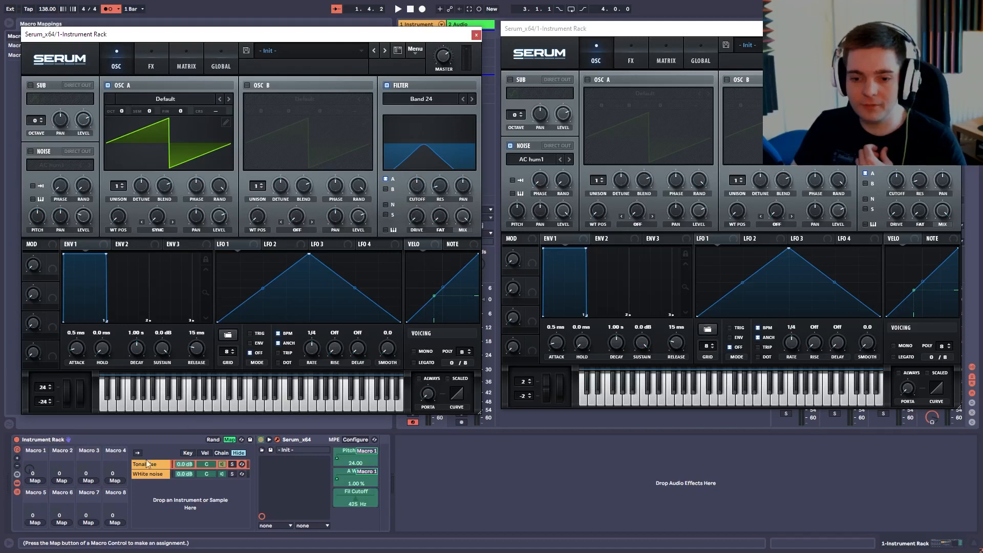
click(35, 480)
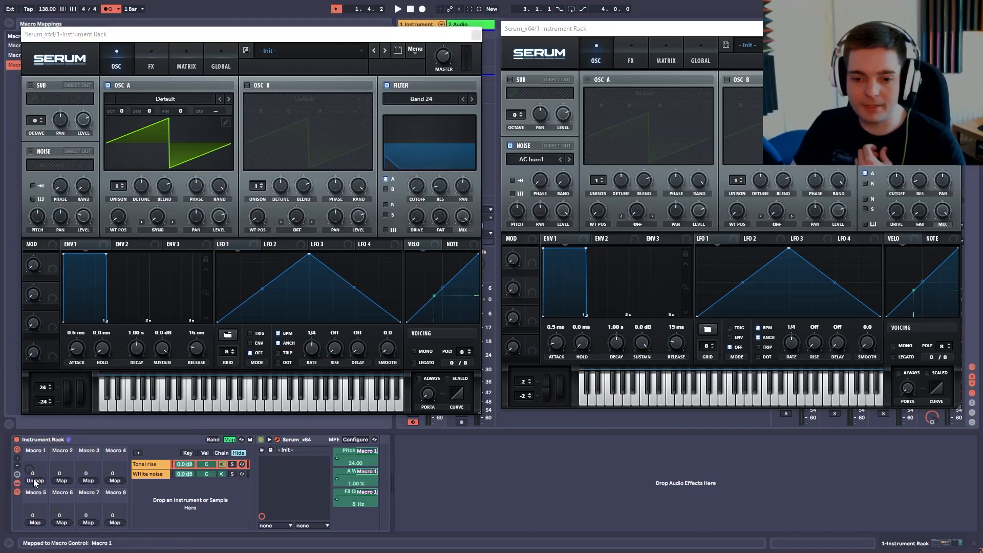
click(231, 440)
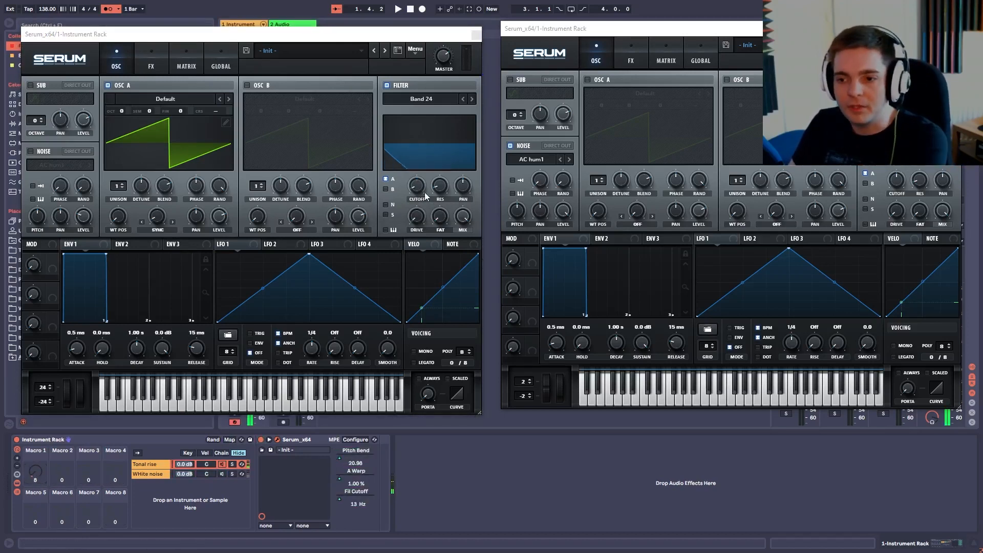
- Adjust the Tonal rise filter's resonance, switch its type to Band 12, and try the sound with Macro 1
mouse_move(418, 219)
drag(440, 188, 441, 169)
click(463, 99)
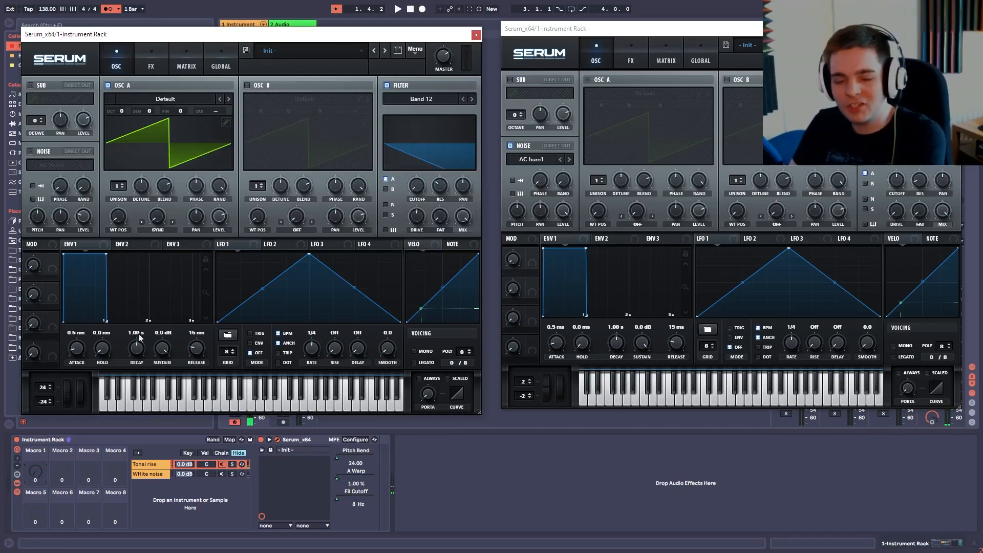
mouse_move(35, 479)
mouse_down()
mouse_move(35, 442)
mouse_move(39, 472)
mouse_up()
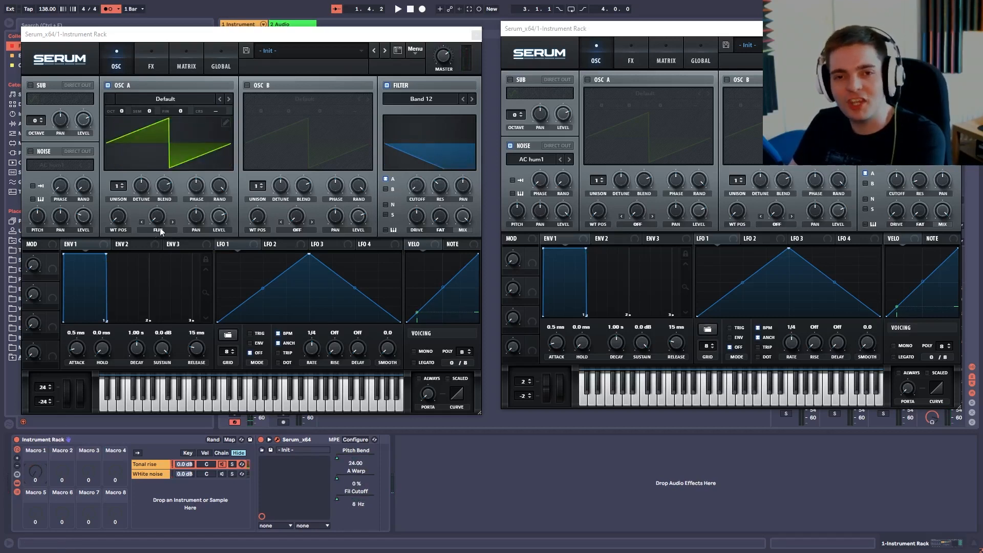
- Set Osc A's warp mode to Mirror in the Tonal rise Serum and try it with Macro 1
click(172, 221)
click(142, 222)
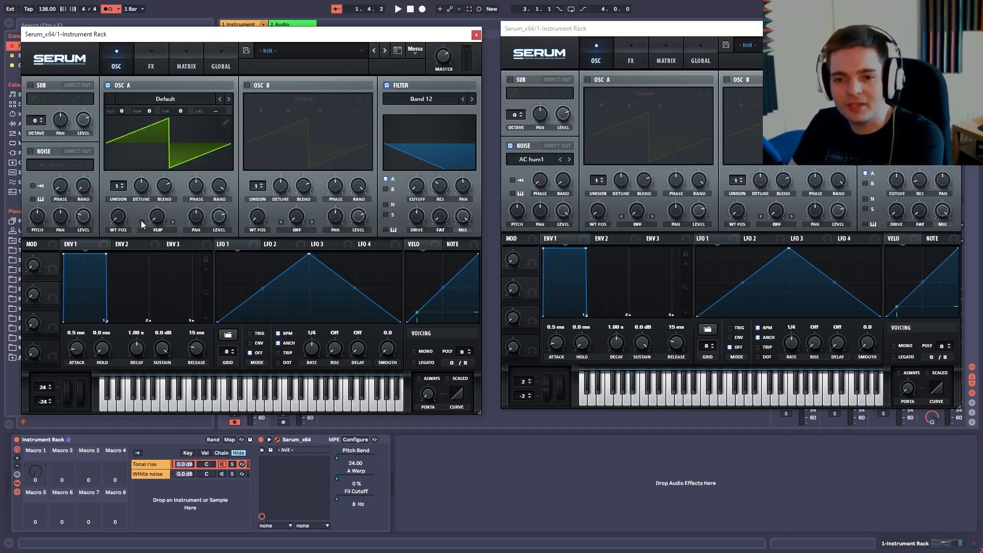
click(172, 221)
mouse_move(40, 459)
mouse_down()
mouse_move(40, 447)
mouse_move(41, 463)
mouse_up()
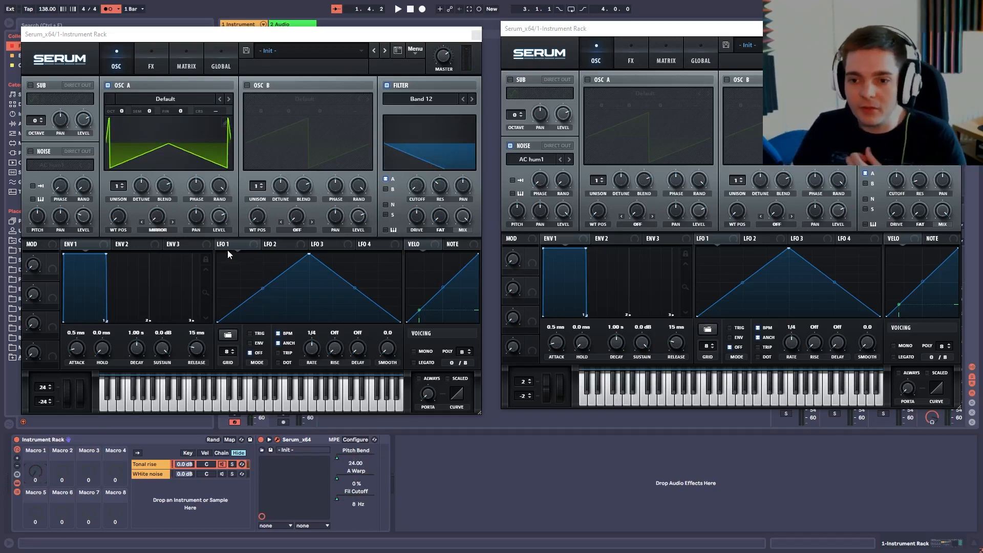
- Assign LFO 1 to Osc A's coarse pitch in the Tonal rise Serum and turn off the LFO's BPM sync
drag(226, 242, 227, 109)
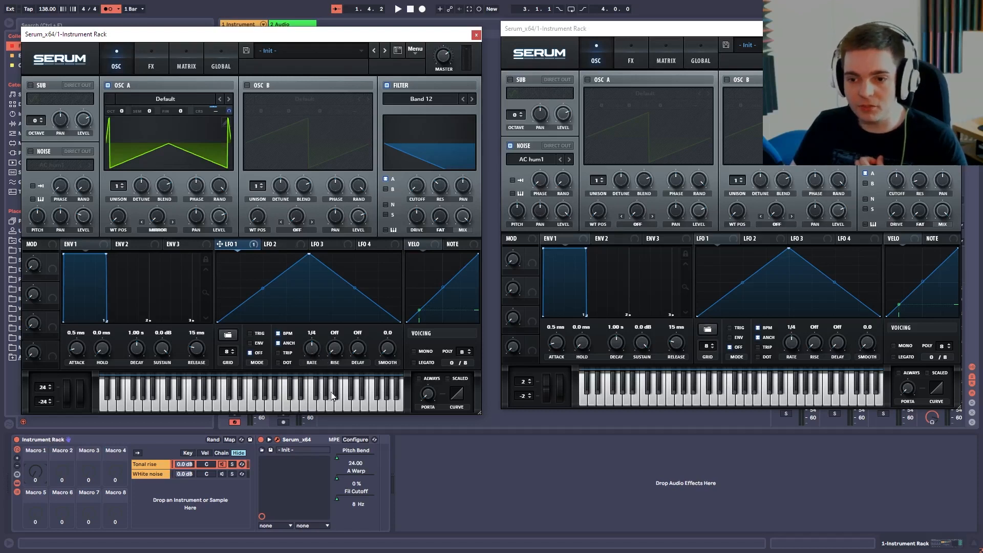
click(277, 334)
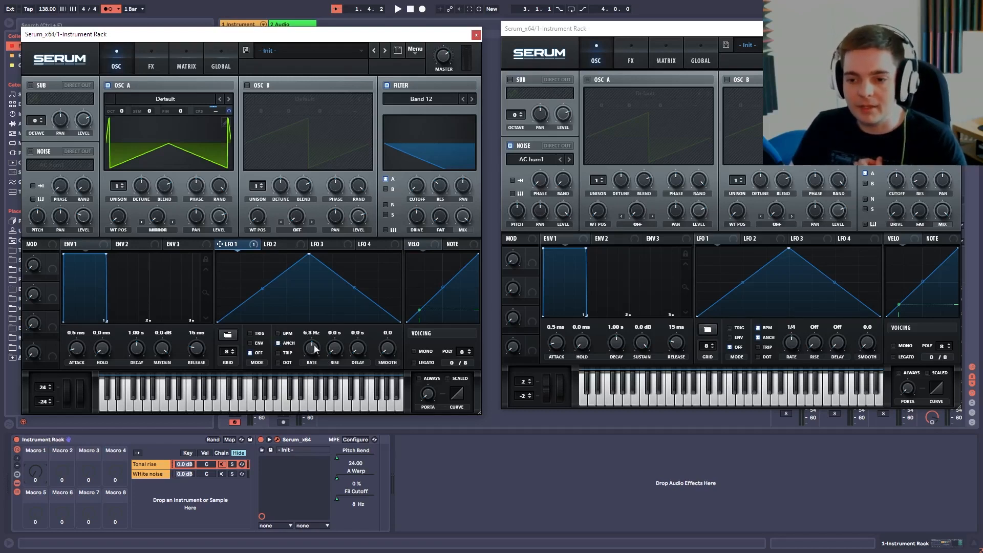
- Map the Tonal rise Serum's LFO 1 rate to Macro 1, then sweep the macro and return it to 0
click(230, 439)
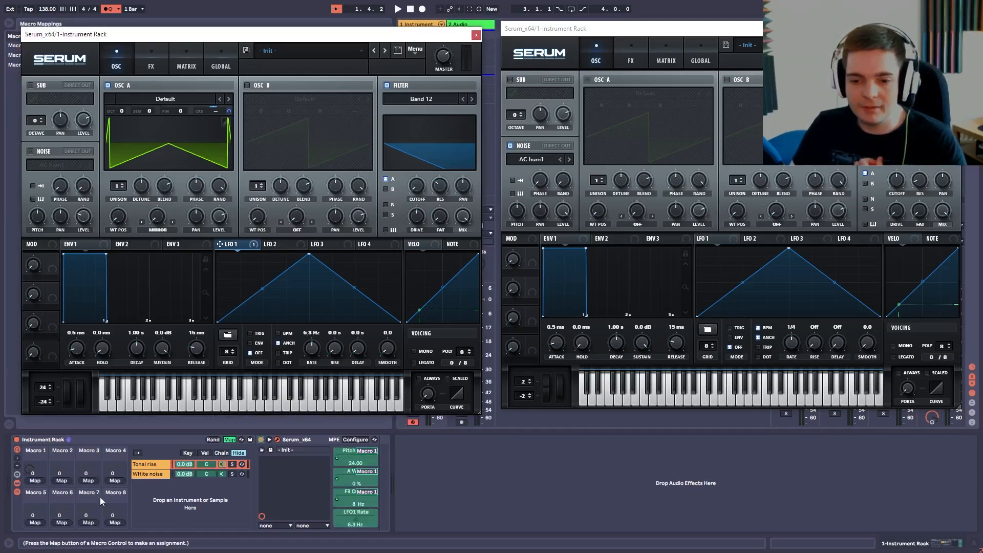
click(362, 523)
click(34, 480)
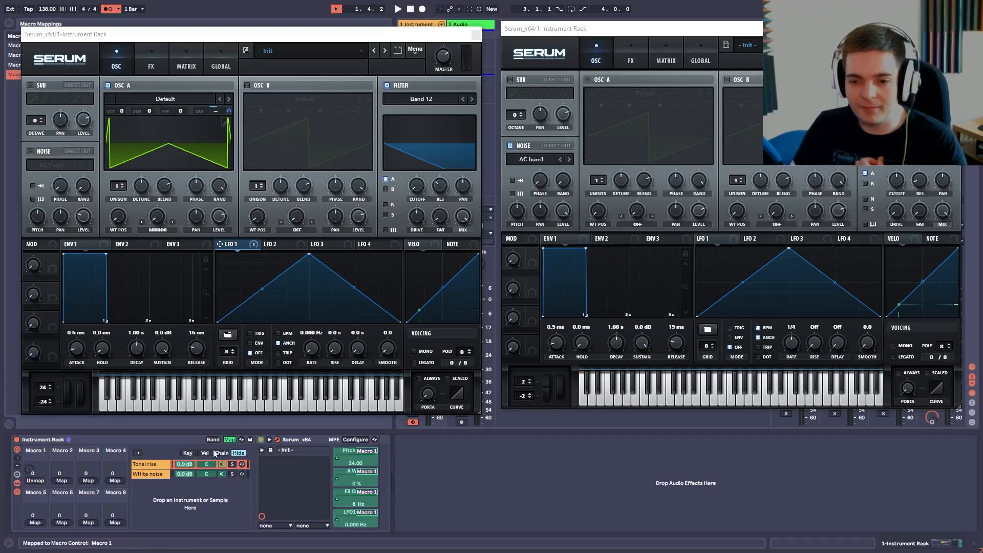
click(229, 439)
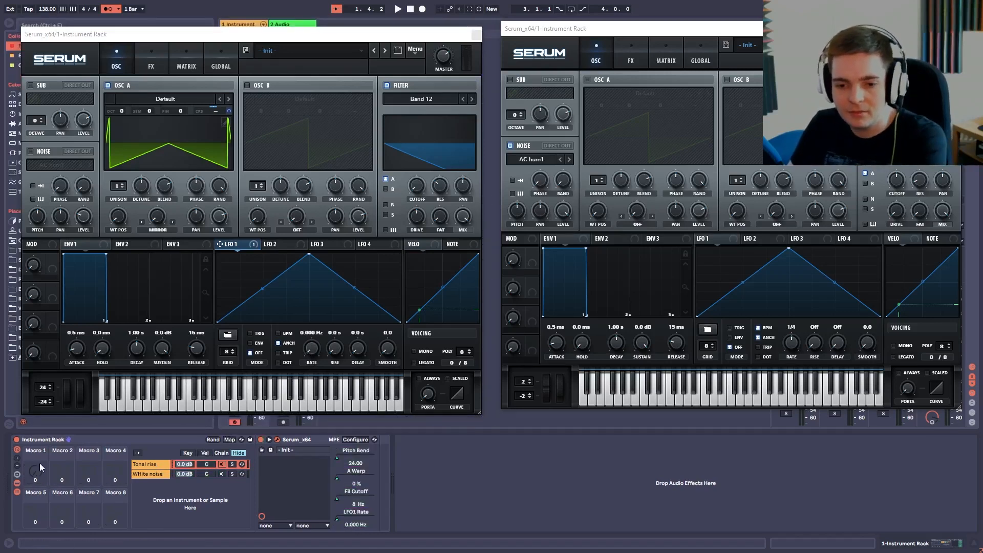
mouse_move(38, 464)
mouse_down()
mouse_move(39, 406)
mouse_move(41, 479)
mouse_up()
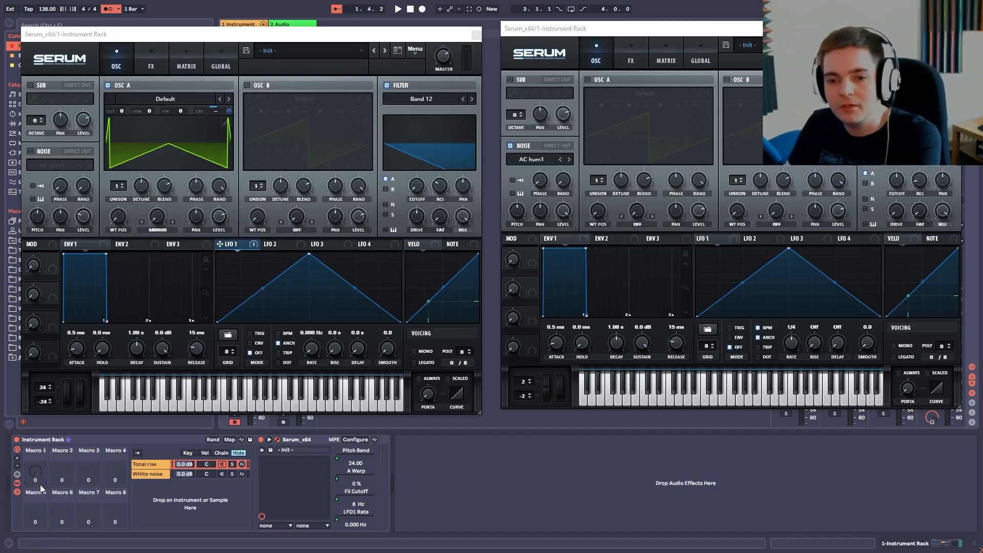
mouse_move(40, 484)
mouse_down()
mouse_move(40, 460)
mouse_move(33, 484)
mouse_up()
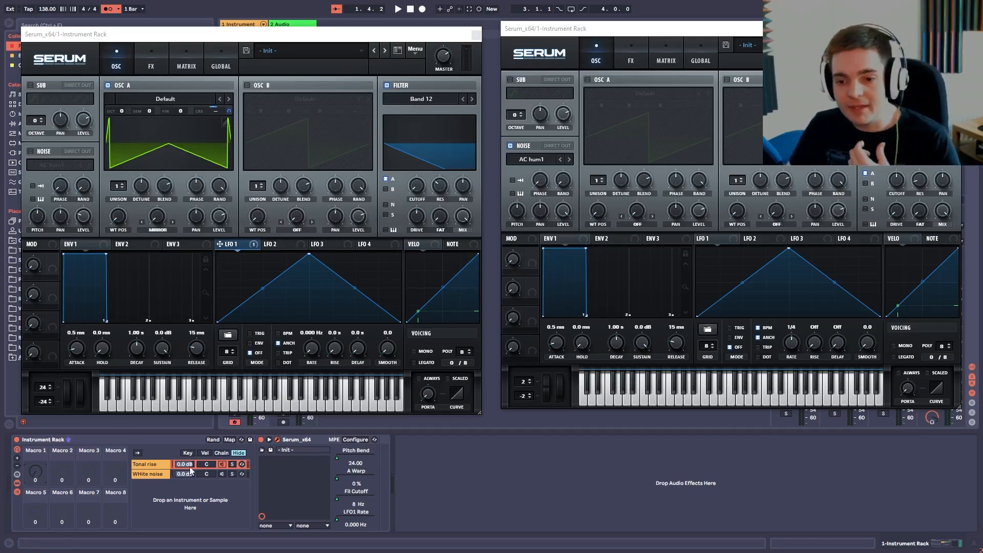
- Deactivate the Tonal rise chain and activate the White noise chain in the Instrument Rack
click(221, 465)
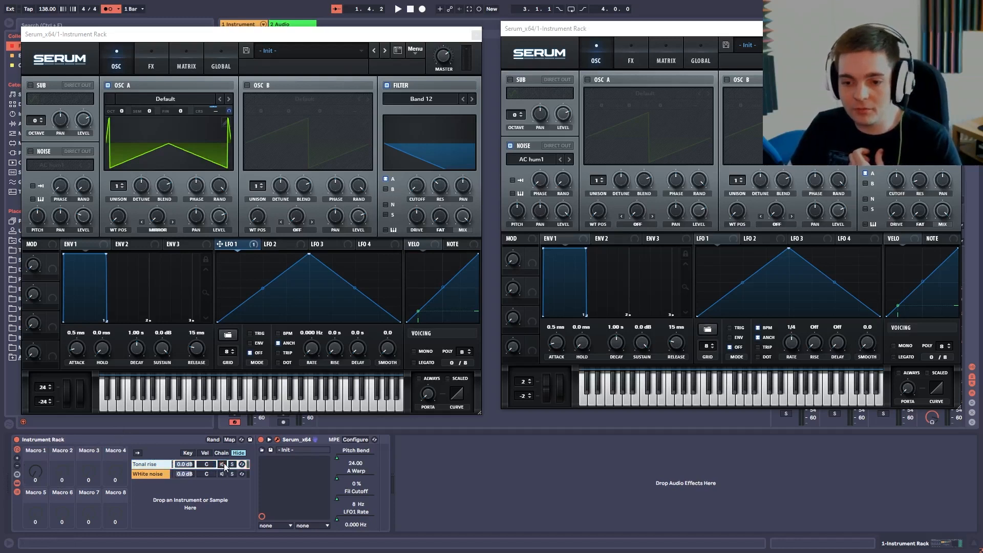
click(221, 474)
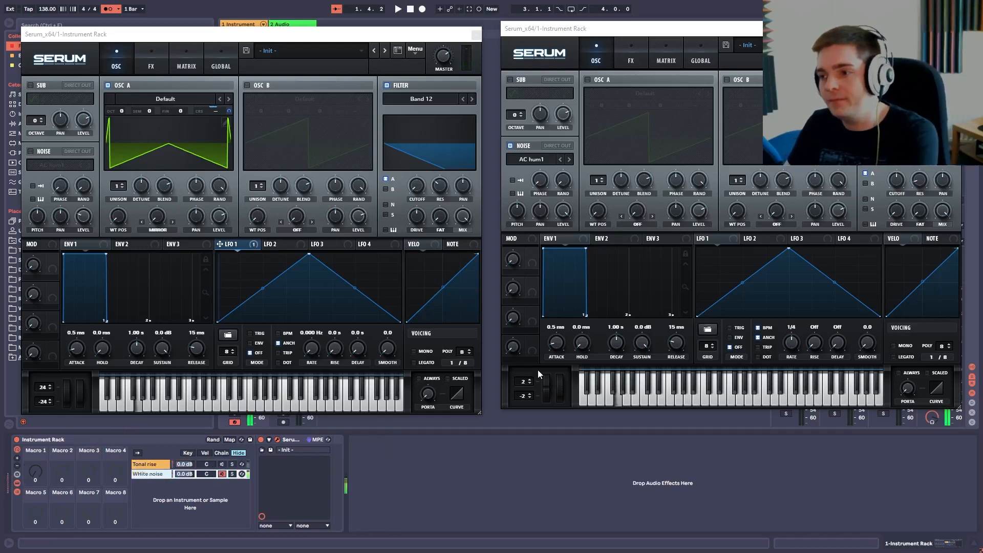
- Set the White noise Serum's filter to Band 24 and route the noise oscillator through it
drag(373, 36, 371, 30)
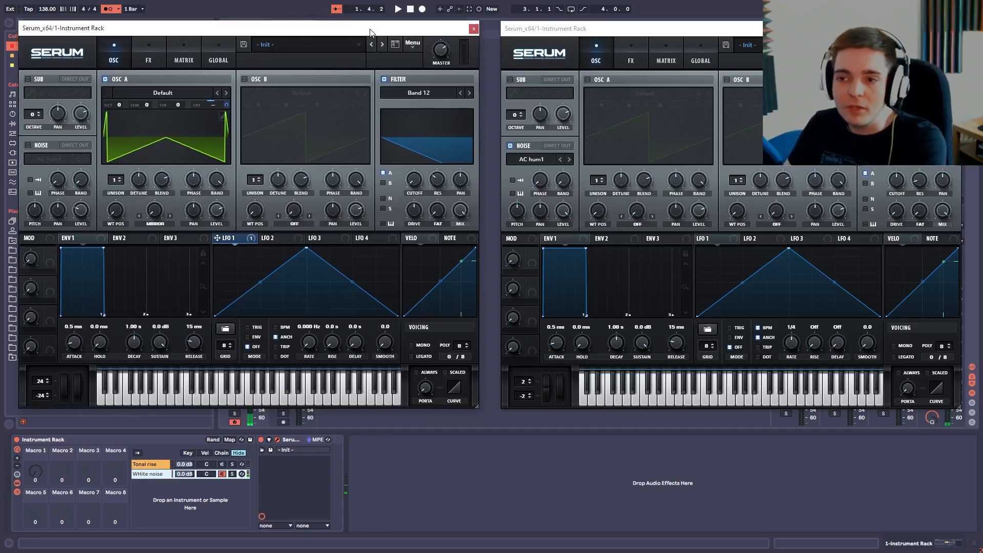
drag(596, 29, 587, 32)
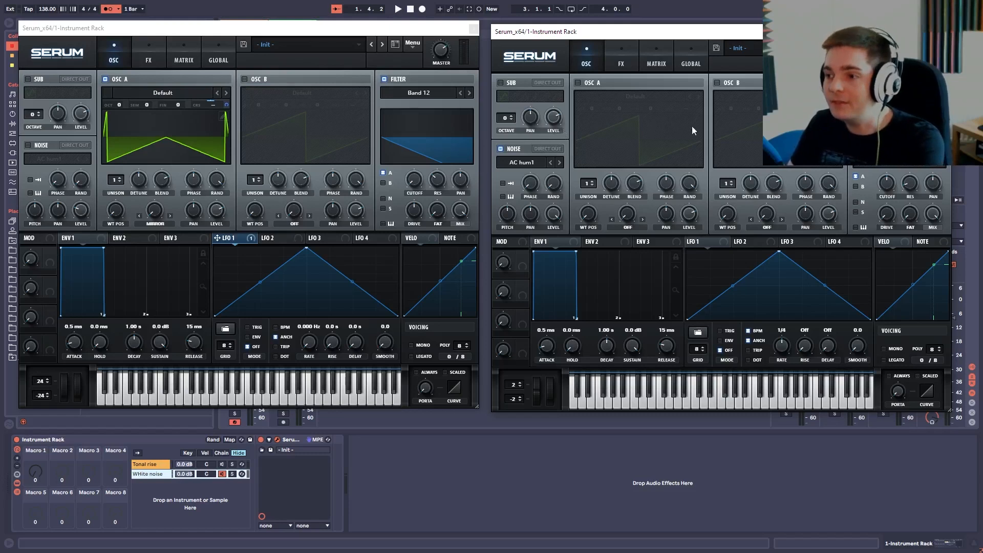
drag(721, 39, 721, 38)
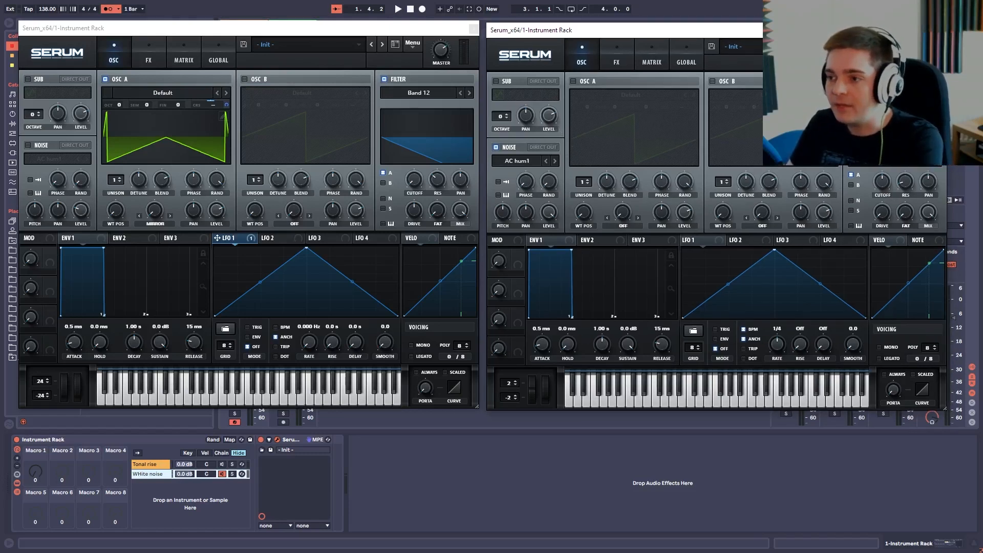
mouse_move(872, 107)
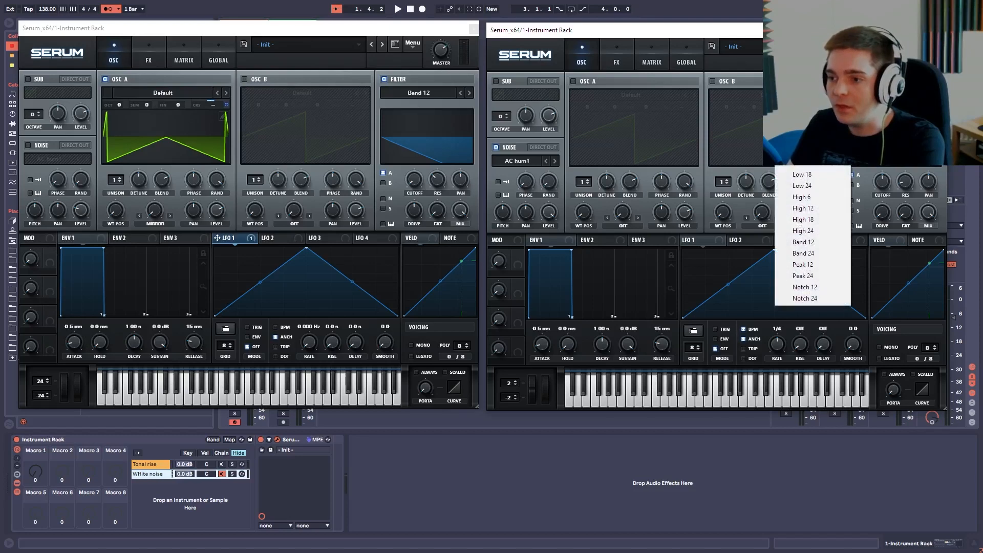
click(804, 253)
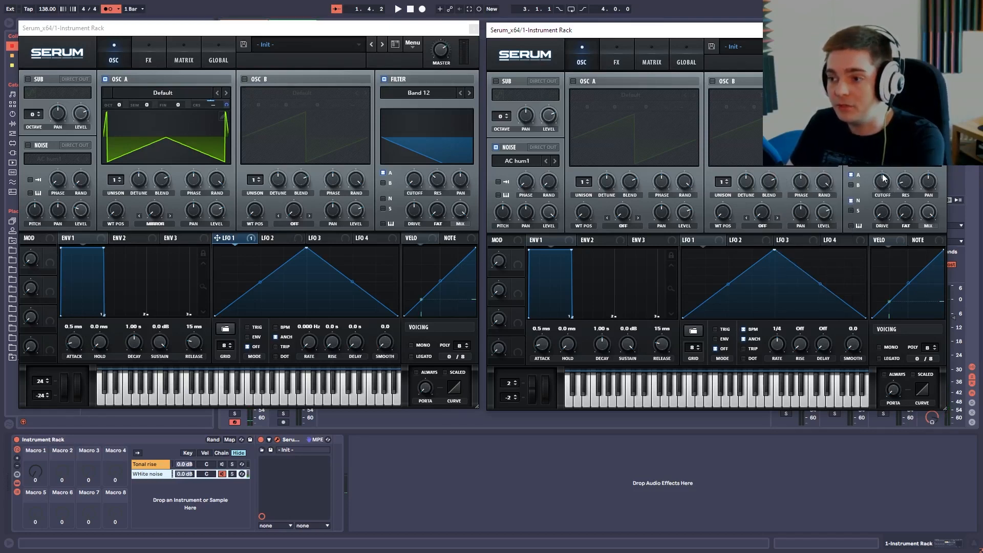
- Map the White noise Serum's filter cutoff to Macro 1 and leave mapping mode
click(230, 439)
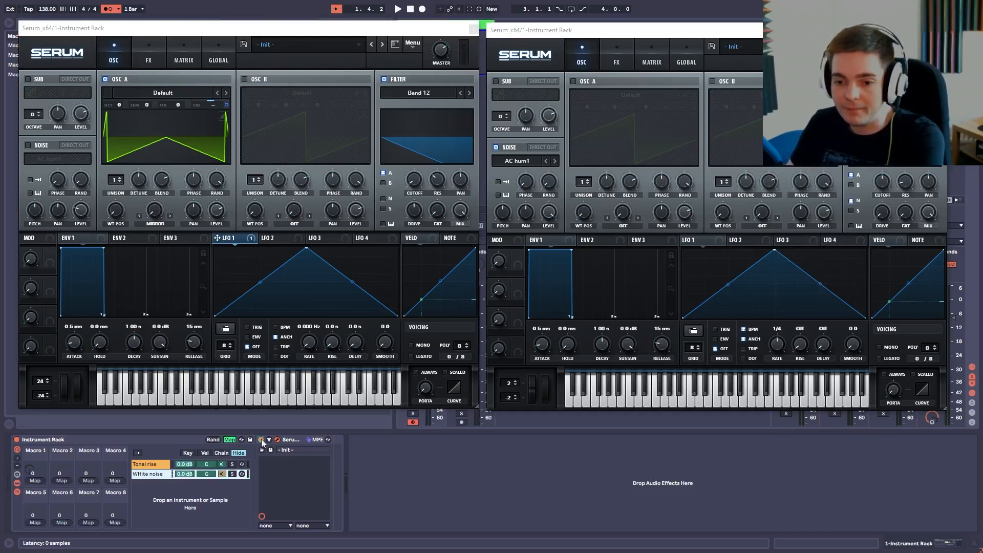
click(881, 182)
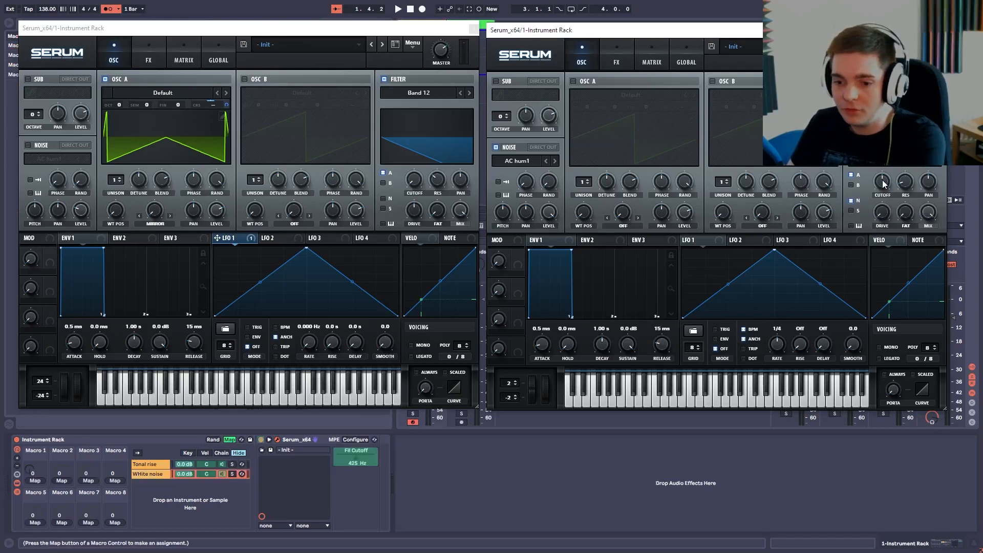
click(369, 452)
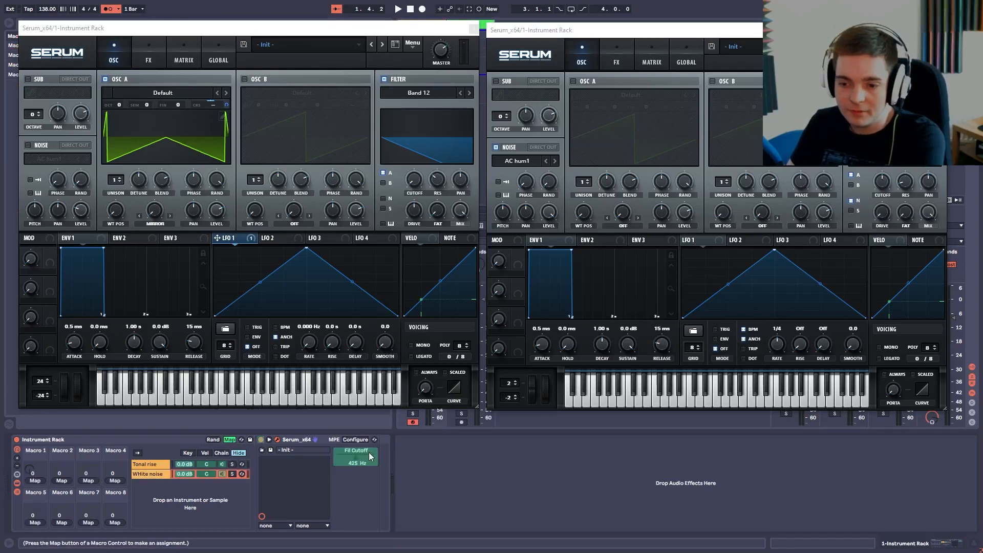
click(35, 480)
click(229, 439)
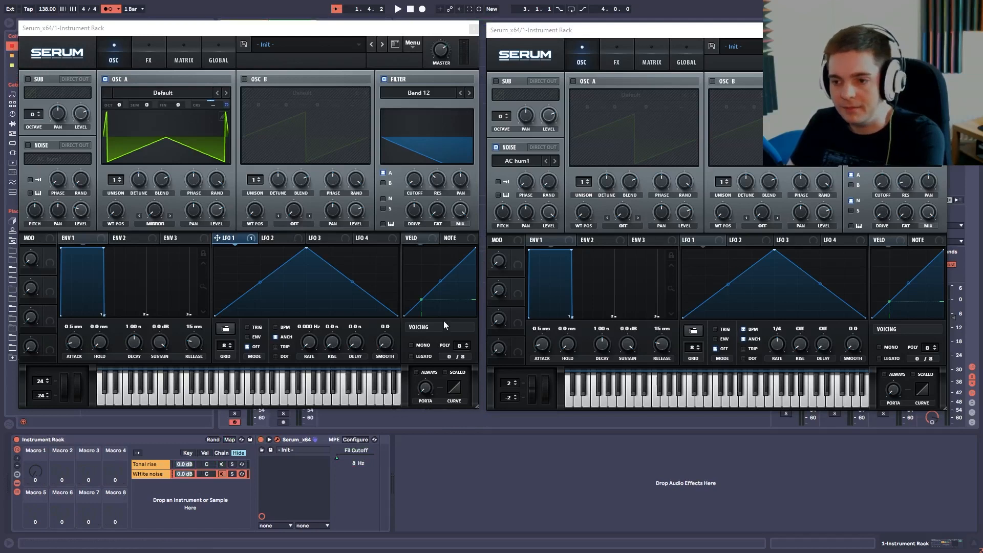
- Reactivate the Tonal rise chain alongside White noise and sweep Macro 1 with both chains, leaving it at 33
drag(882, 212, 881, 189)
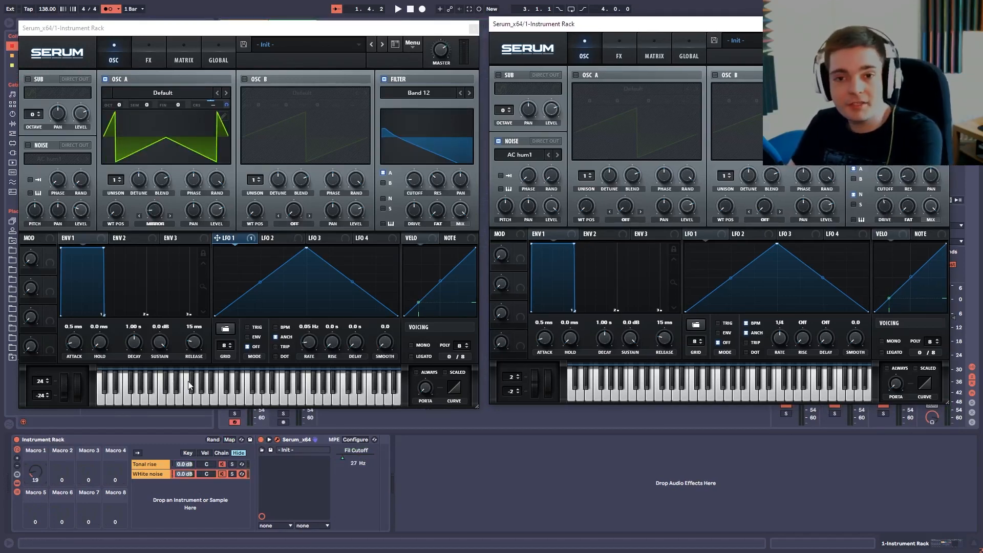
click(214, 487)
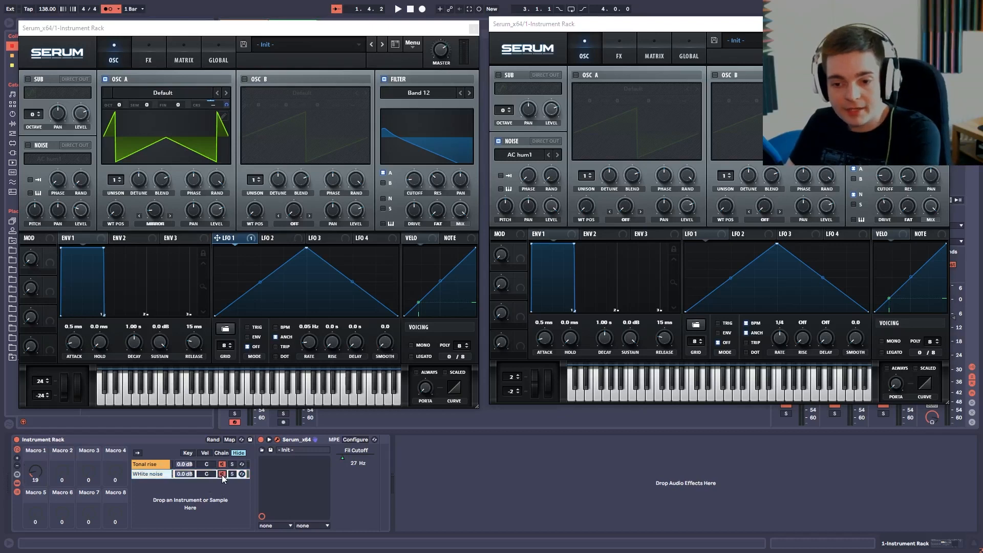
click(149, 466)
click(146, 476)
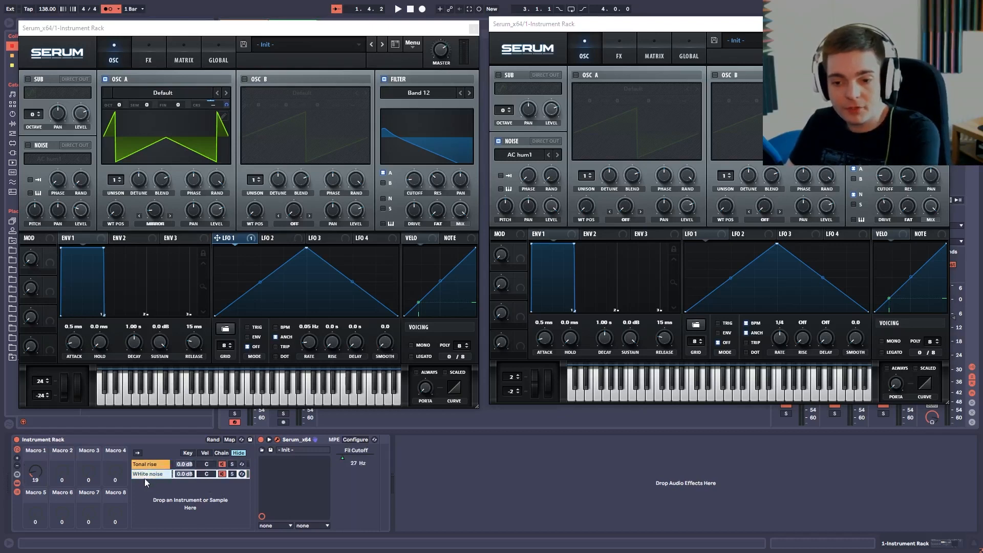
mouse_move(35, 474)
mouse_down()
mouse_move(36, 493)
mouse_move(35, 412)
mouse_move(36, 457)
mouse_up()
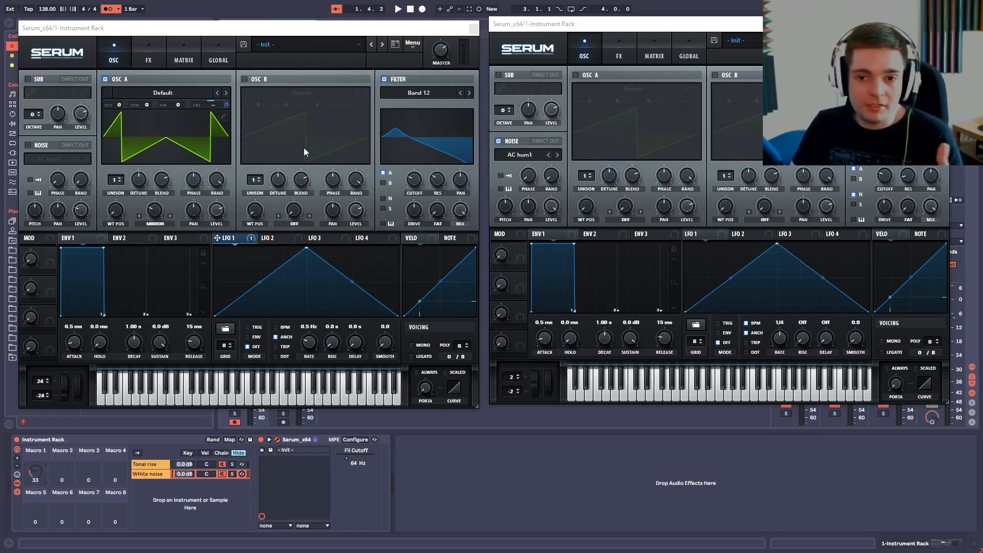
click(143, 57)
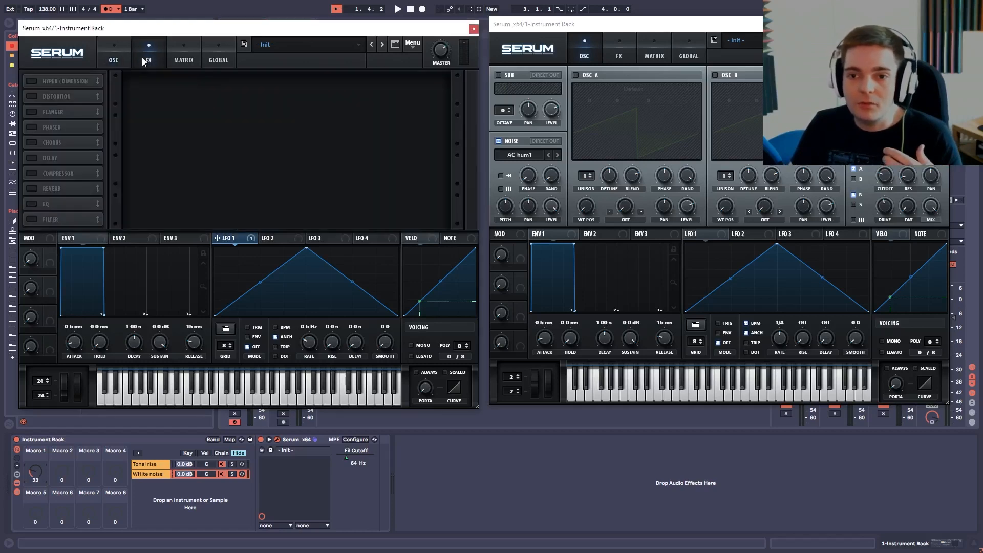
click(114, 58)
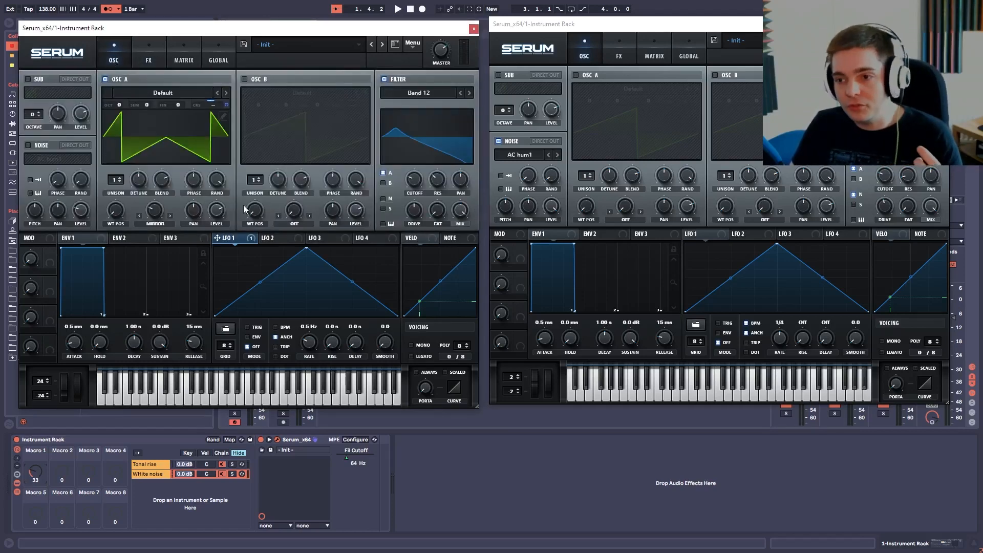
- Select the White noise chain and close both Serum plugin windows
drag(560, 30, 567, 30)
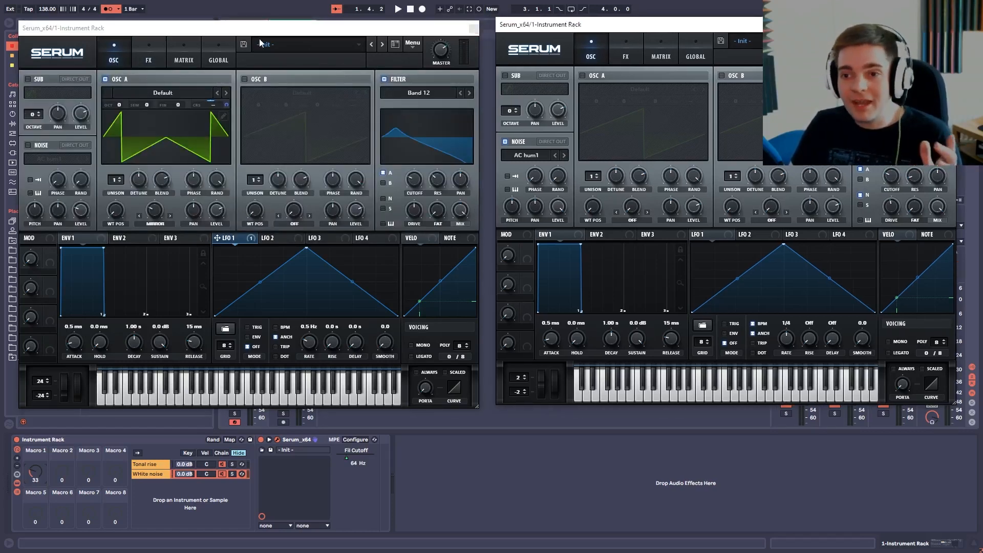
click(156, 475)
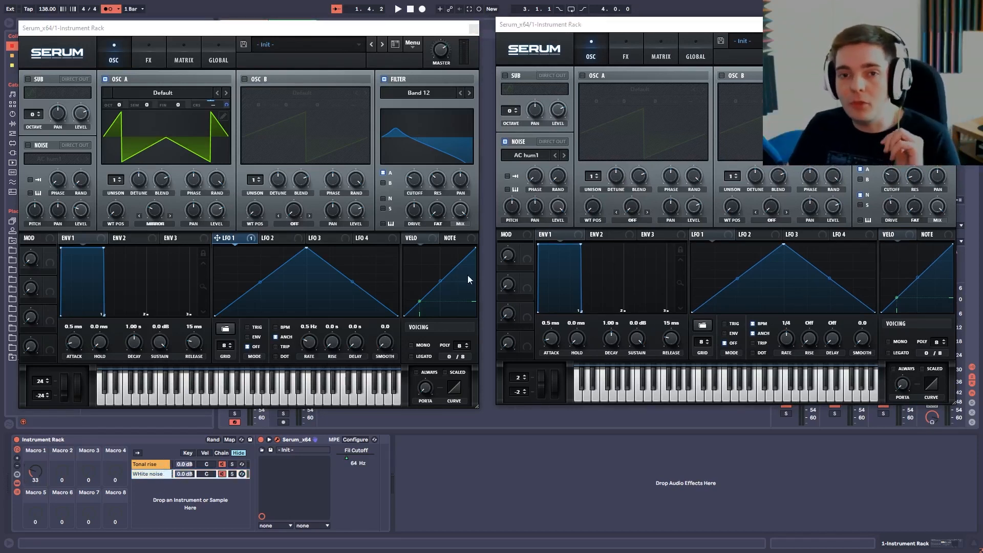
drag(307, 34, 312, 32)
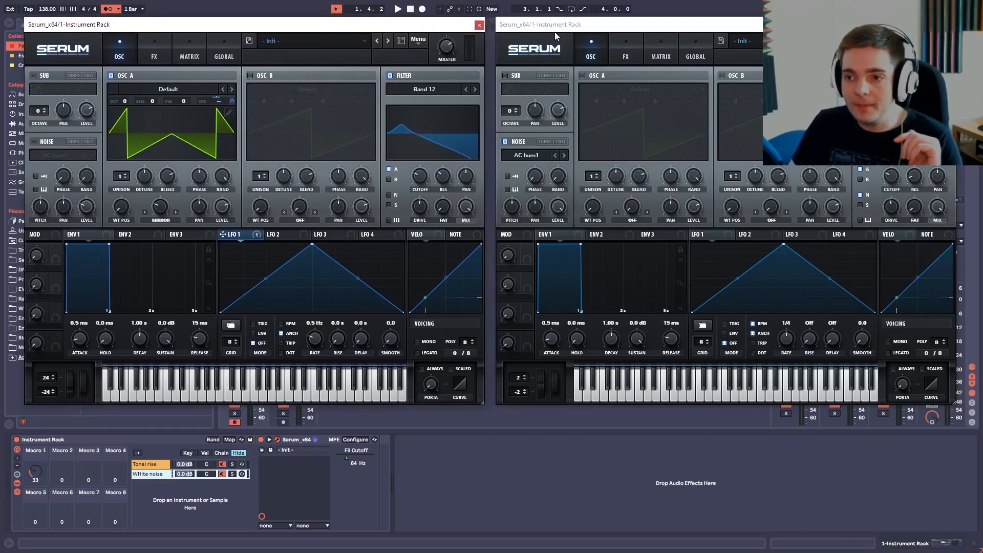
click(479, 26)
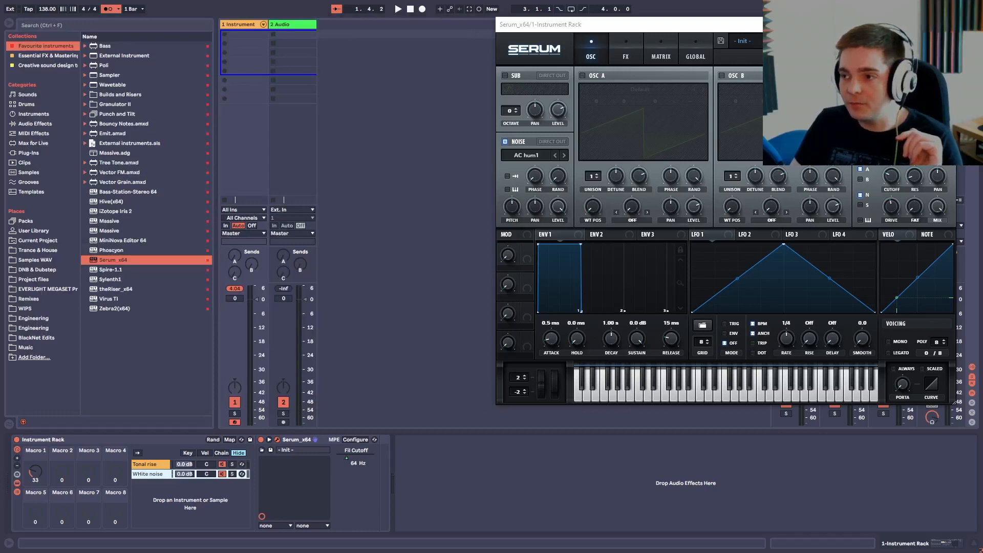
click(944, 24)
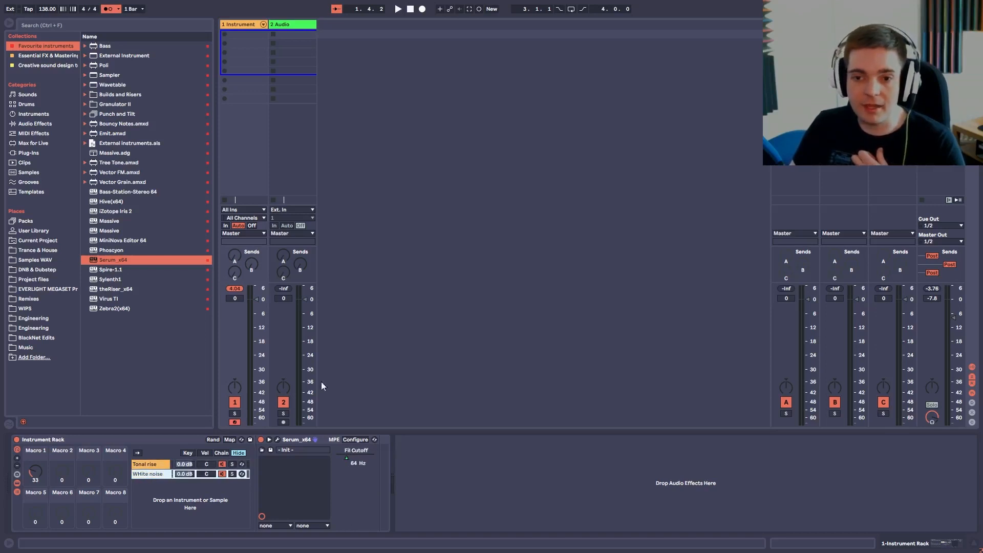
- Add an Auto Pan effect to the White noise chain
click(35, 124)
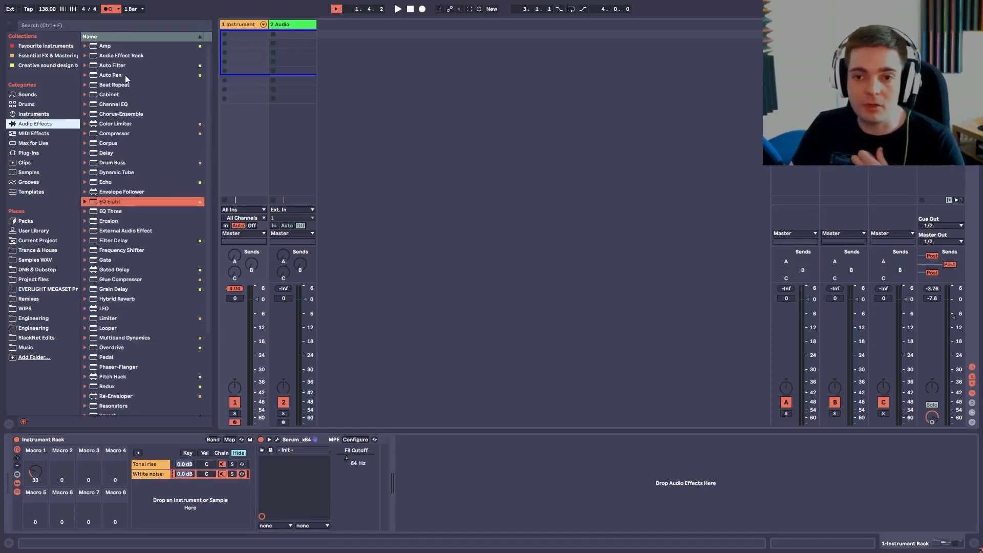
drag(113, 76, 157, 479)
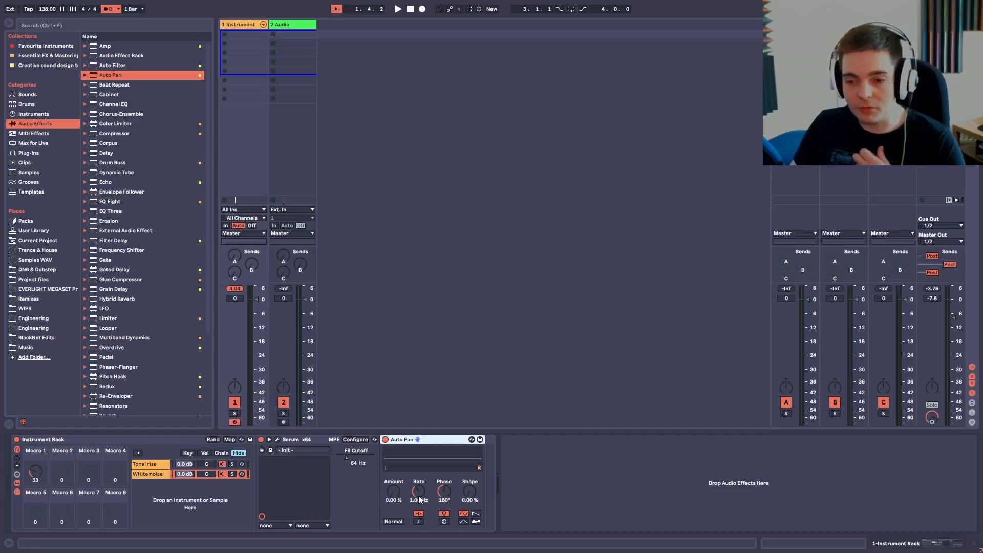
- Map the White noise Auto Pan's Amount and Rate to Macro 1, then sweep the macro up to 76
click(229, 440)
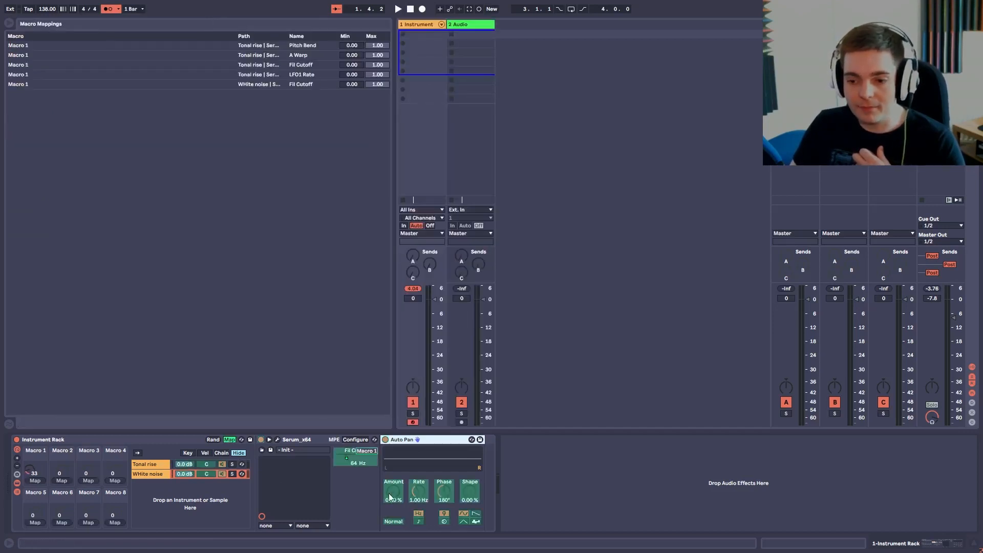
click(34, 481)
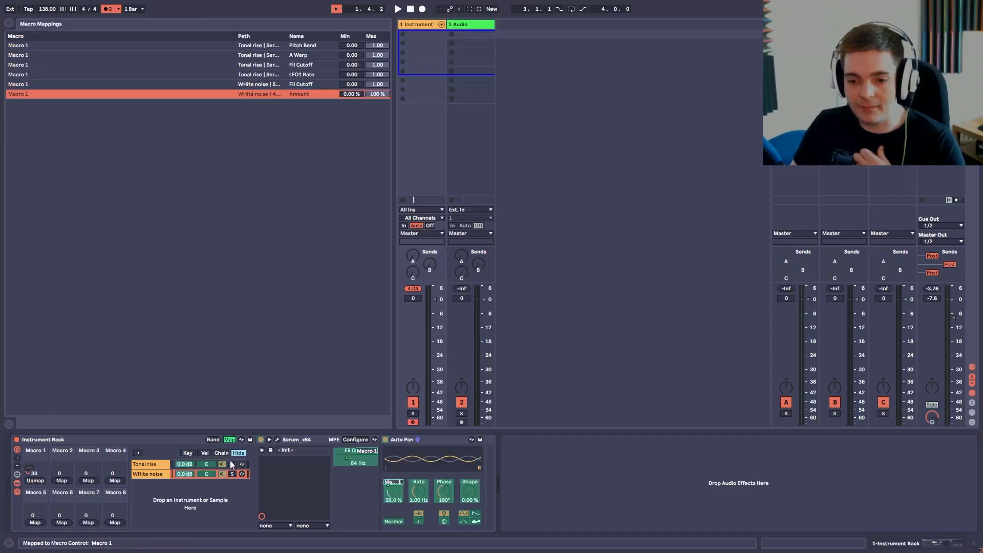
click(425, 499)
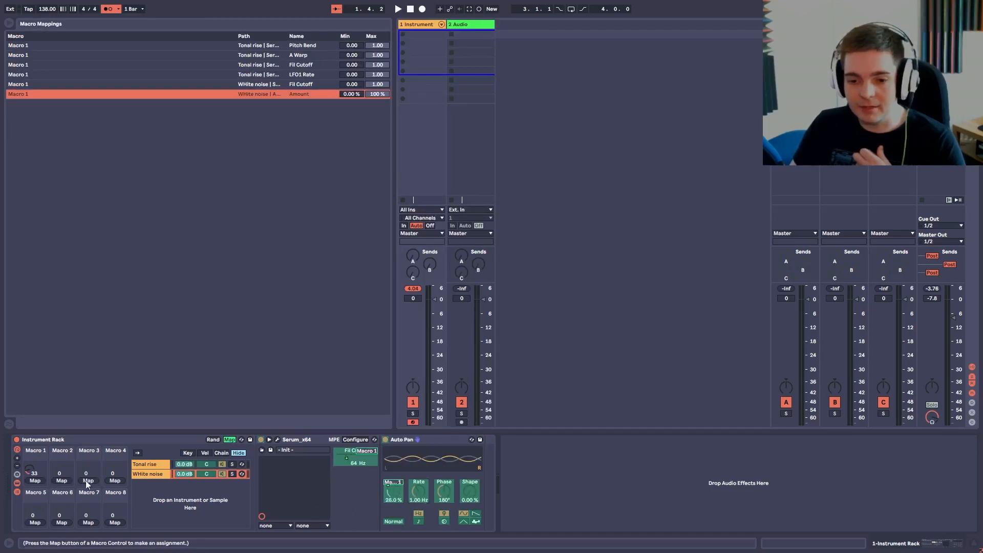
click(37, 480)
click(229, 440)
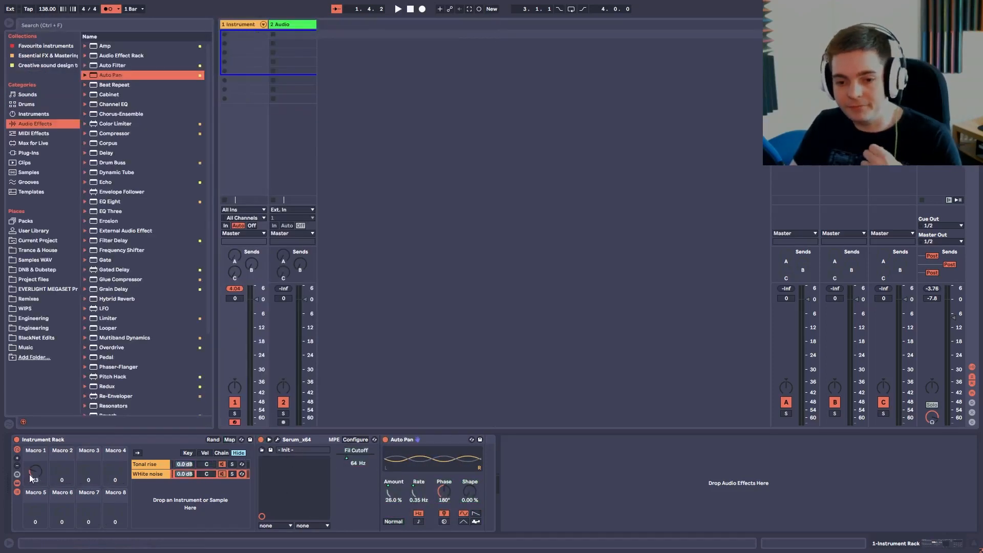
drag(31, 479, 31, 457)
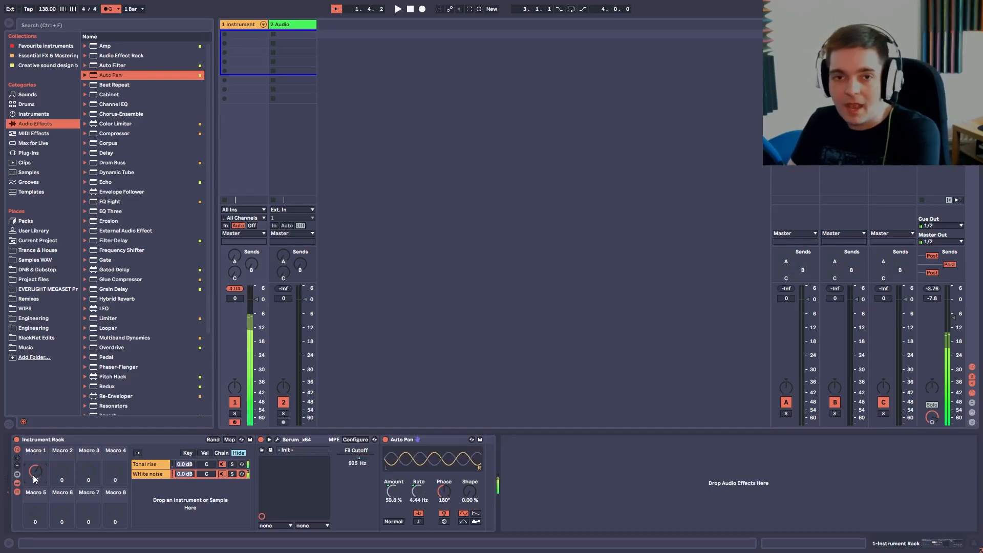
- Copy the Auto Pan from the White noise chain and paste it into the Tonal rise chain
click(438, 439)
right_click(439, 439)
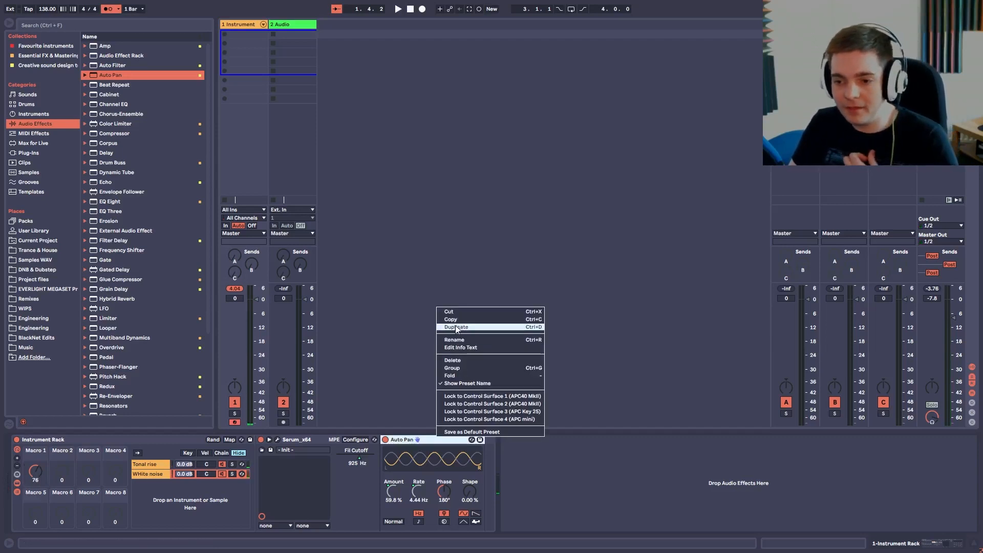
click(455, 327)
click(144, 464)
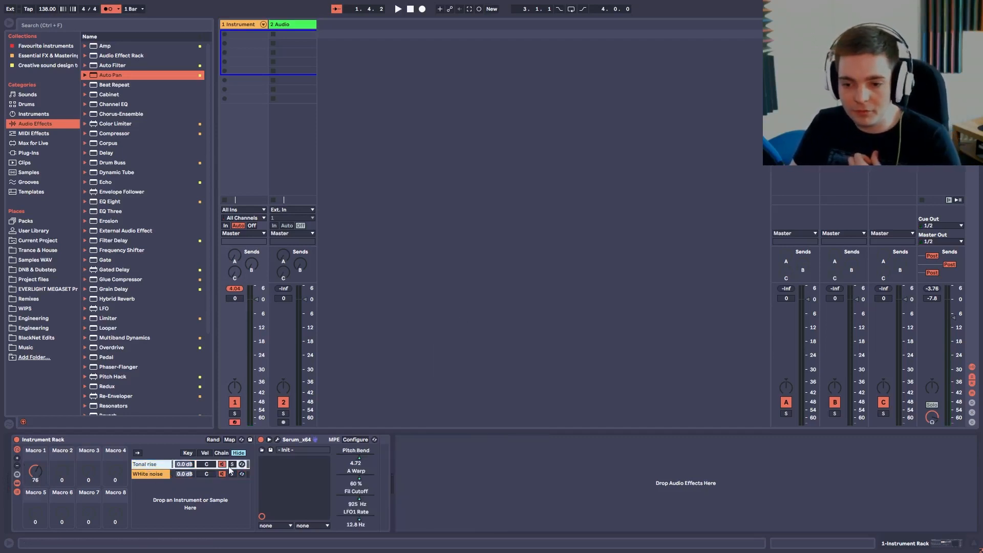
right_click(323, 443)
click(330, 312)
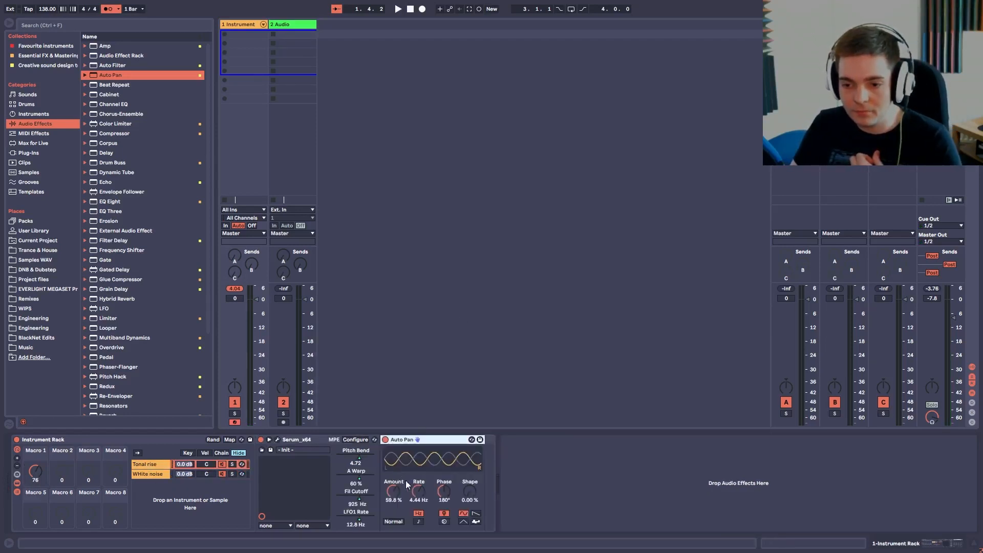
- Map the Tonal rise Auto Pan's Amount and Rate to Macro 1, then sweep the macro down to 7
click(35, 471)
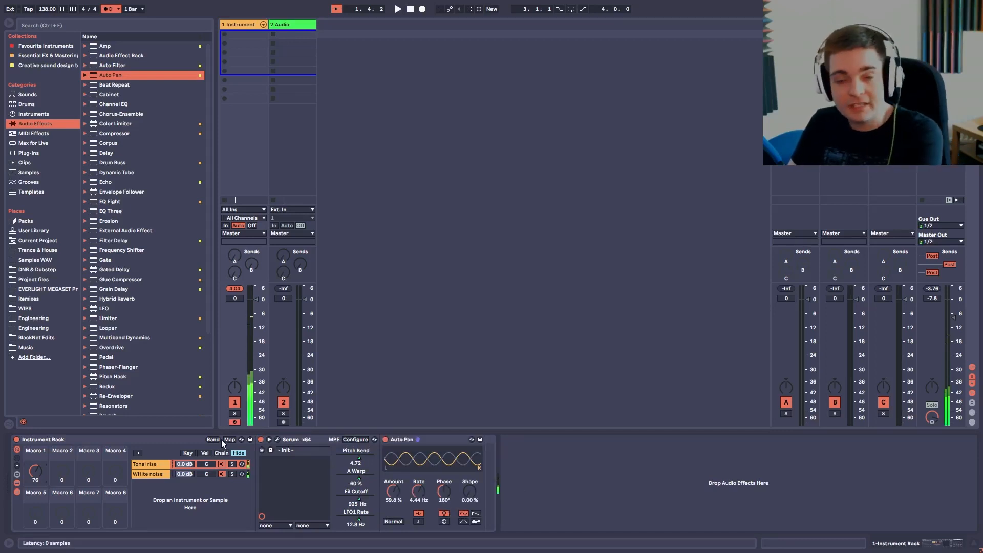
click(228, 440)
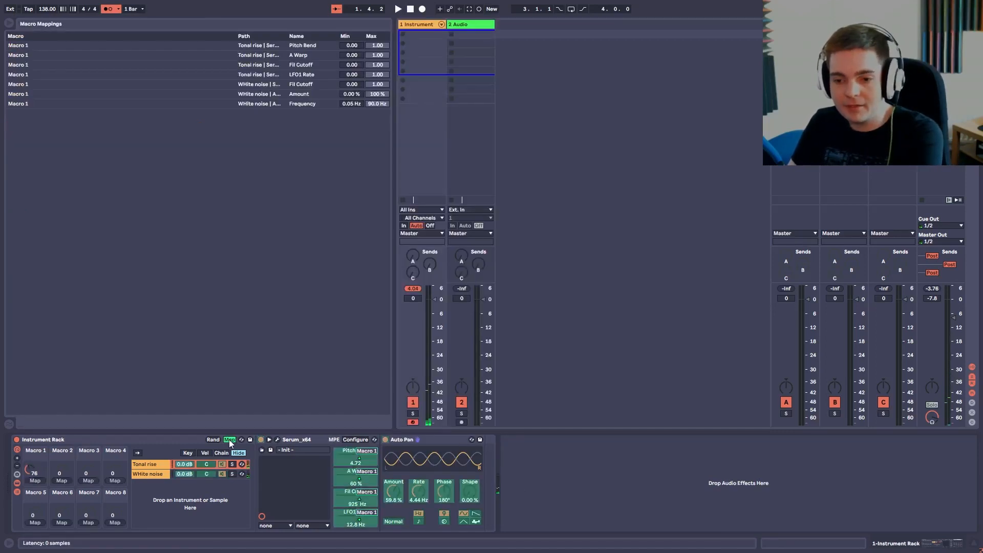
click(393, 489)
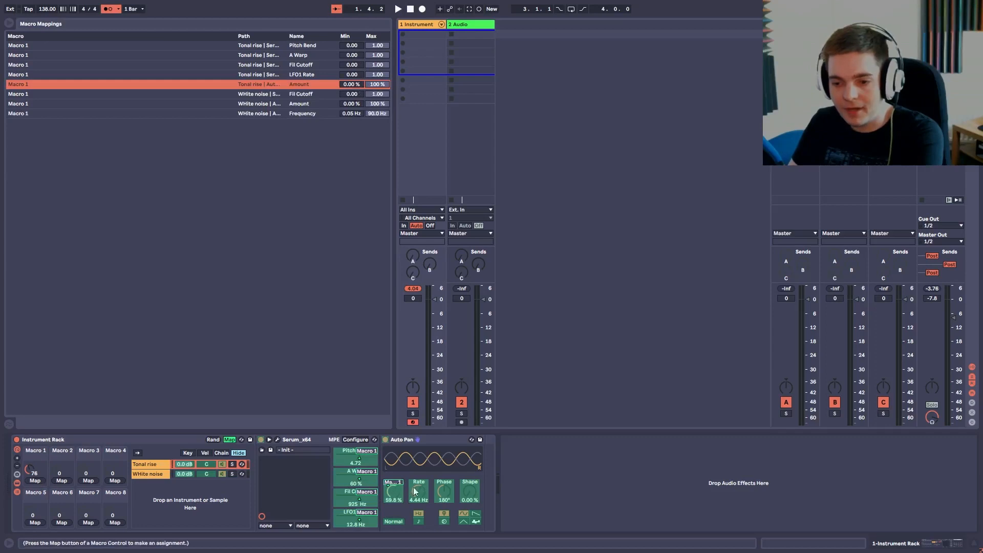
click(229, 440)
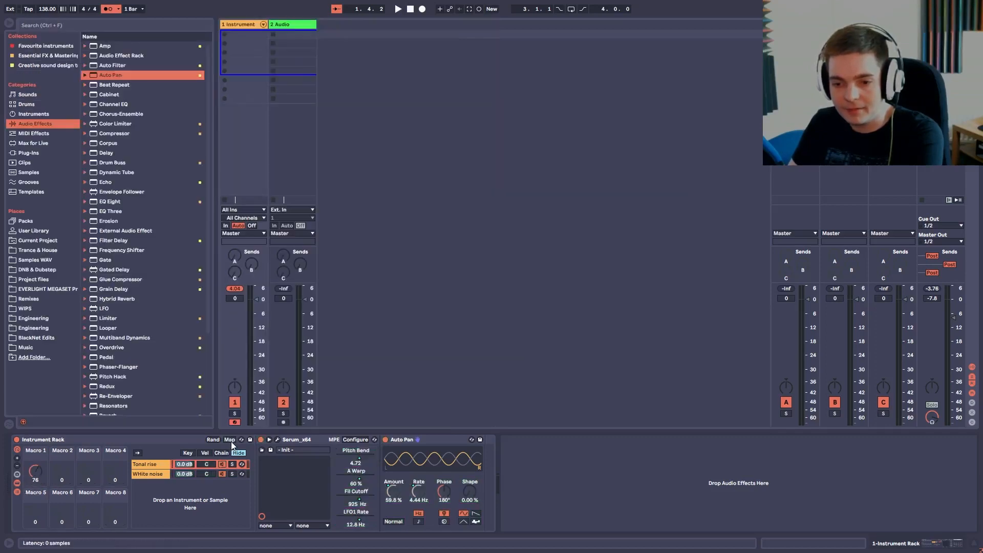
drag(35, 471, 35, 507)
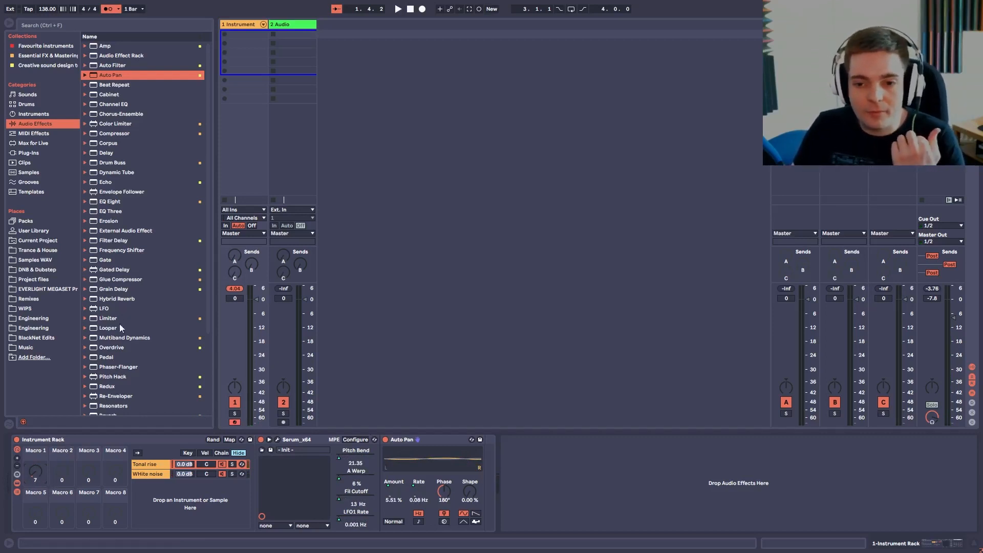
- Add a Reverb to the Tonal rise chain with its input filter at 1.94 kHz and Decay Time at 1.47 s
scroll(121, 306, down, 4)
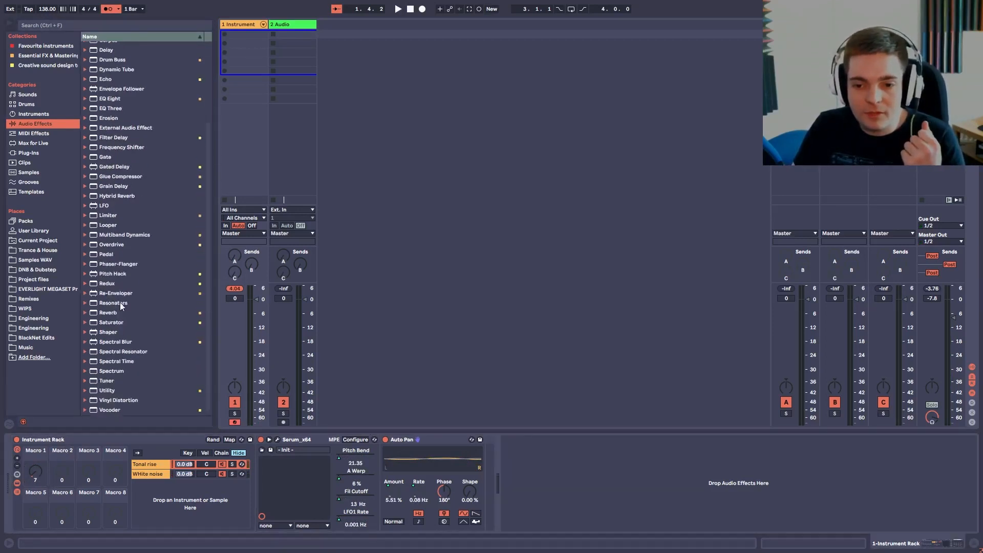
scroll(107, 358, up, 1)
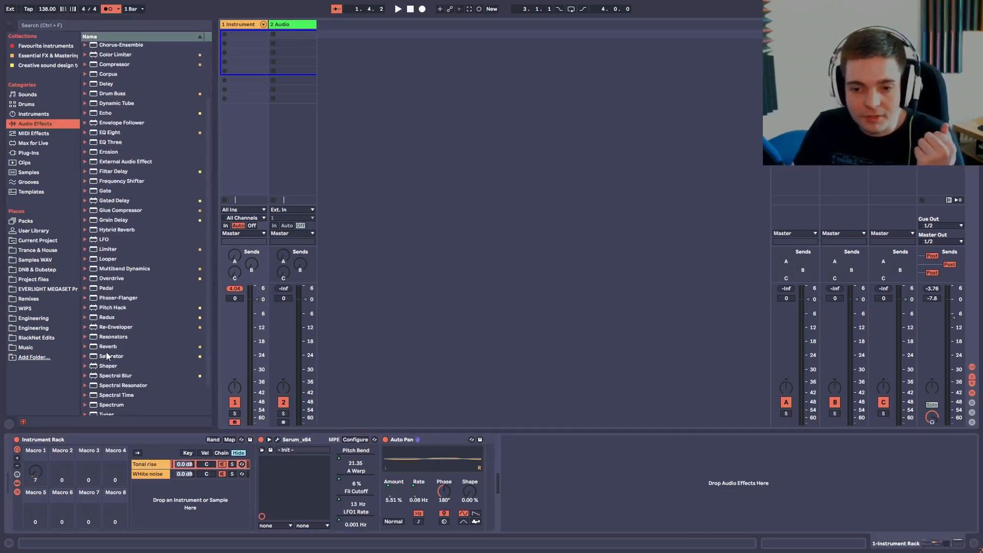
drag(107, 349, 148, 465)
drag(510, 474, 514, 473)
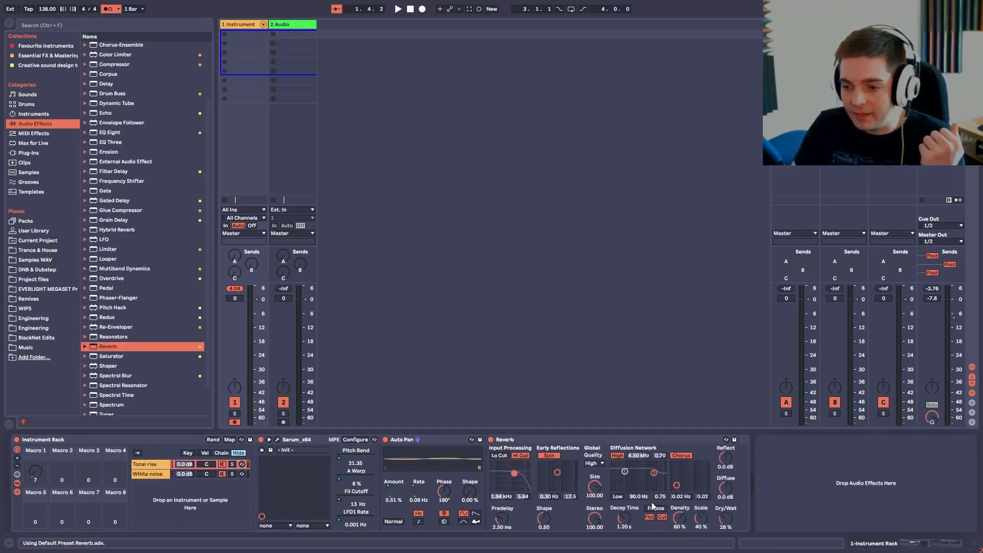
drag(624, 518, 626, 520)
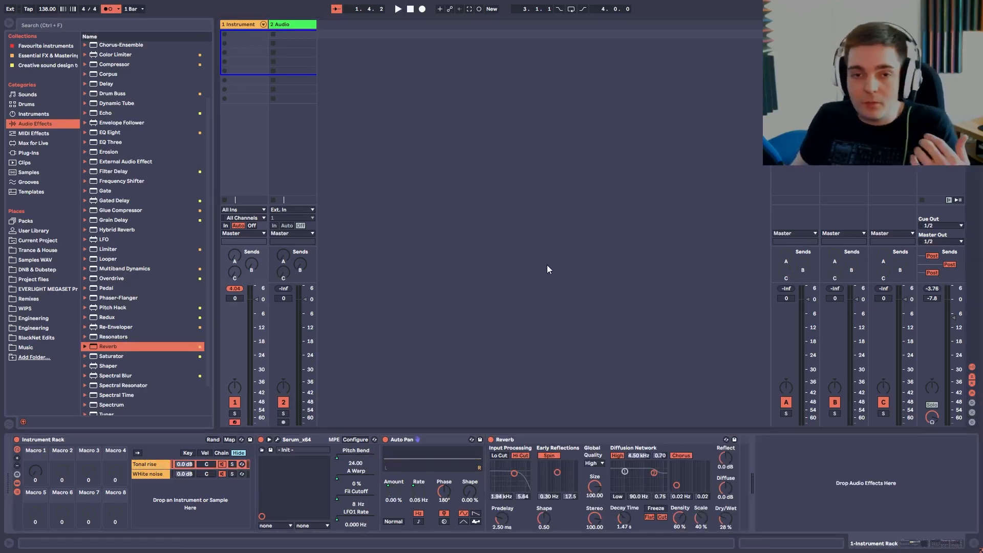
- In the Arrangement, insert an empty four-bar MIDI clip on the Instrument Rack track from bar 15 to bar 19
key(Tab)
right_click(533, 251)
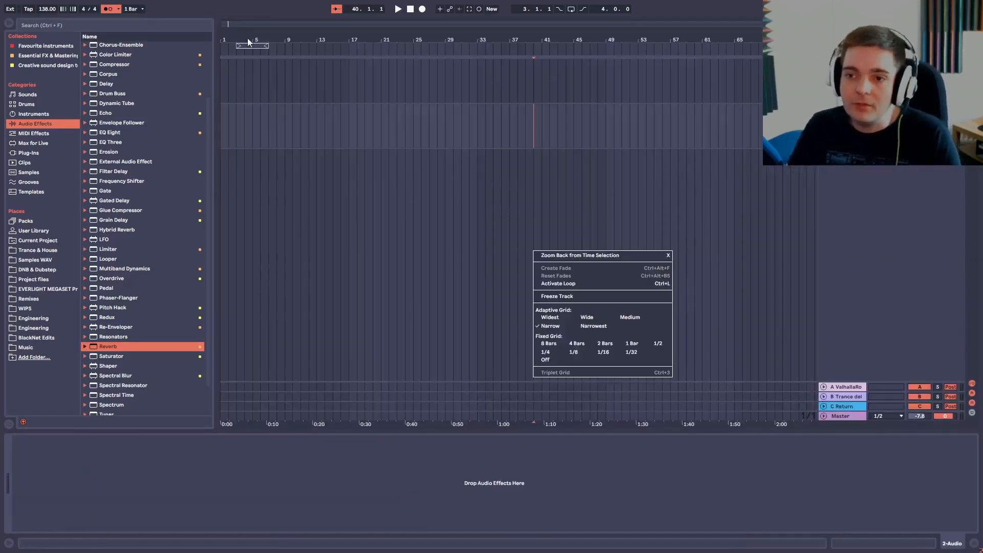
click(325, 37)
mouse_move(324, 37)
mouse_down()
mouse_move(333, 66)
mouse_move(422, 62)
mouse_up()
click(364, 78)
right_click(410, 63)
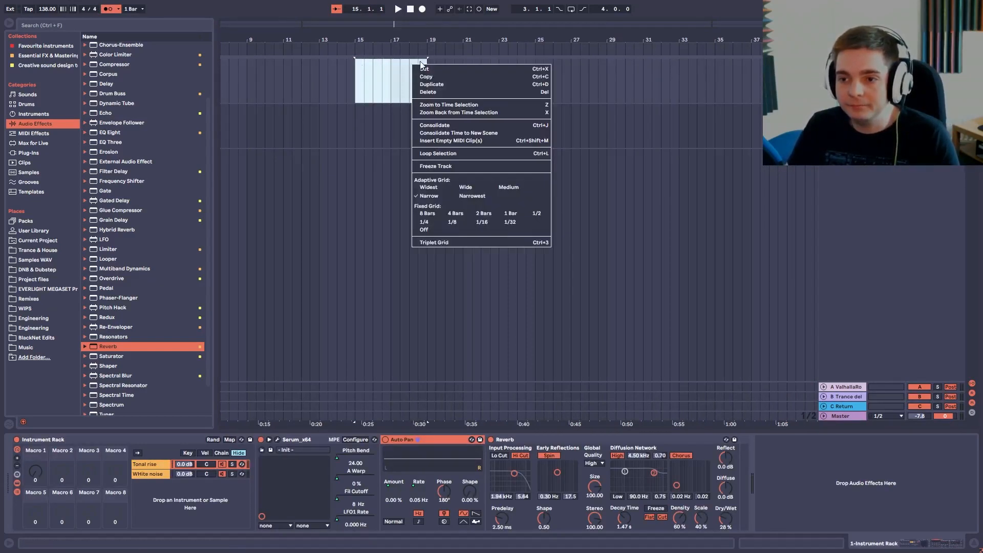
click(438, 140)
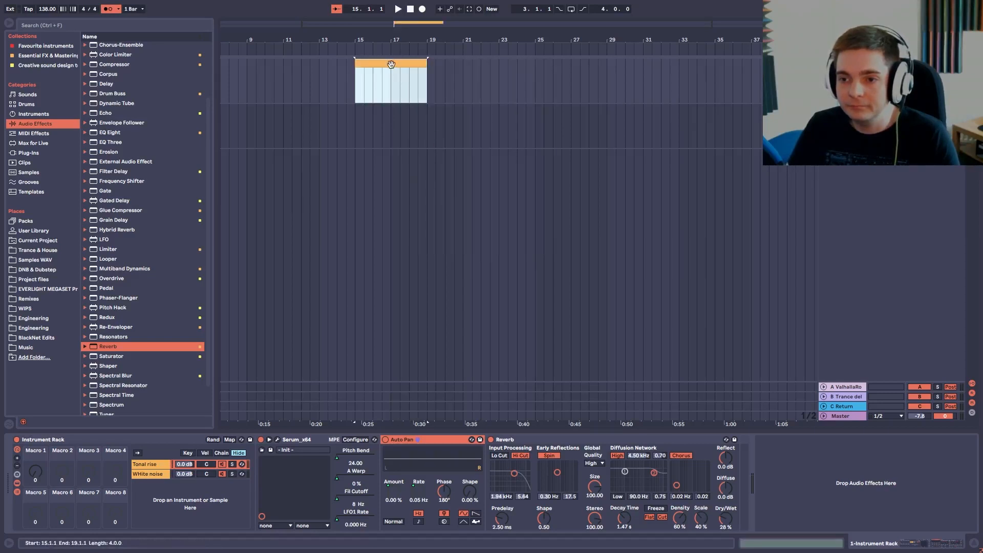
- Set the clip's fixed grid to 1/4 and draw a C2 note spanning all four bars
double_click(390, 63)
right_click(284, 376)
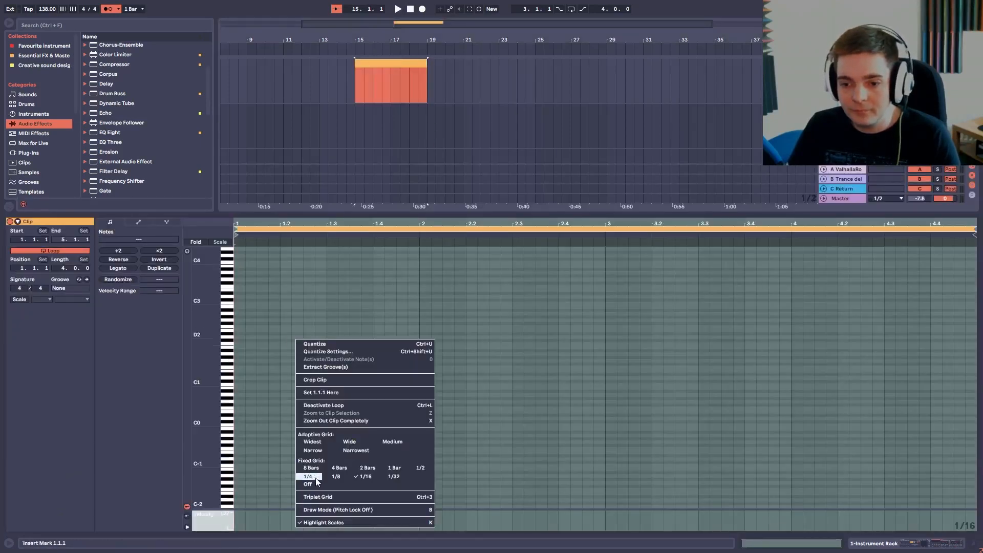
click(309, 476)
double_click(242, 425)
drag(242, 424, 970, 343)
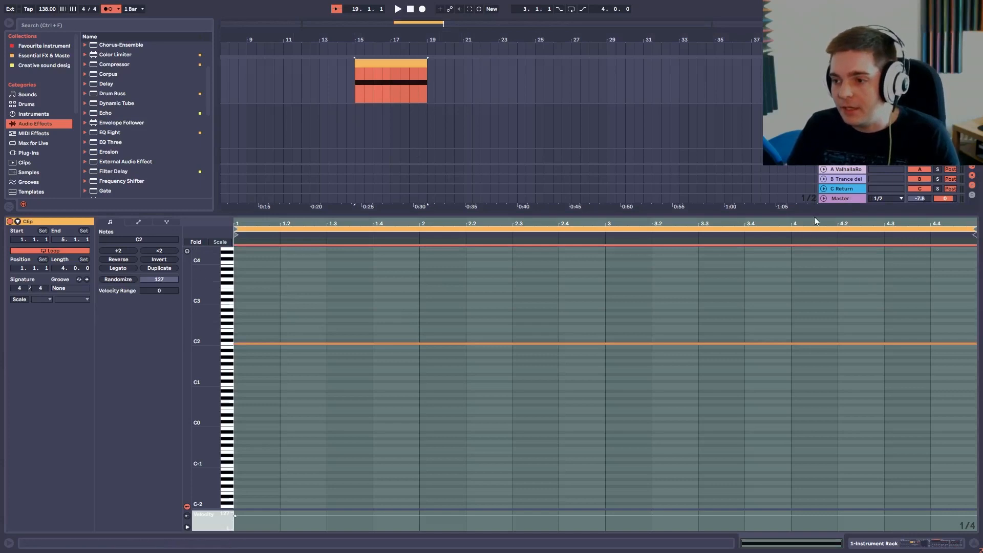
- Automate the FX Rise macro over the clip, curving up to a peak at bar 17 and back down to 0 at bar 19
drag(814, 216, 814, 282)
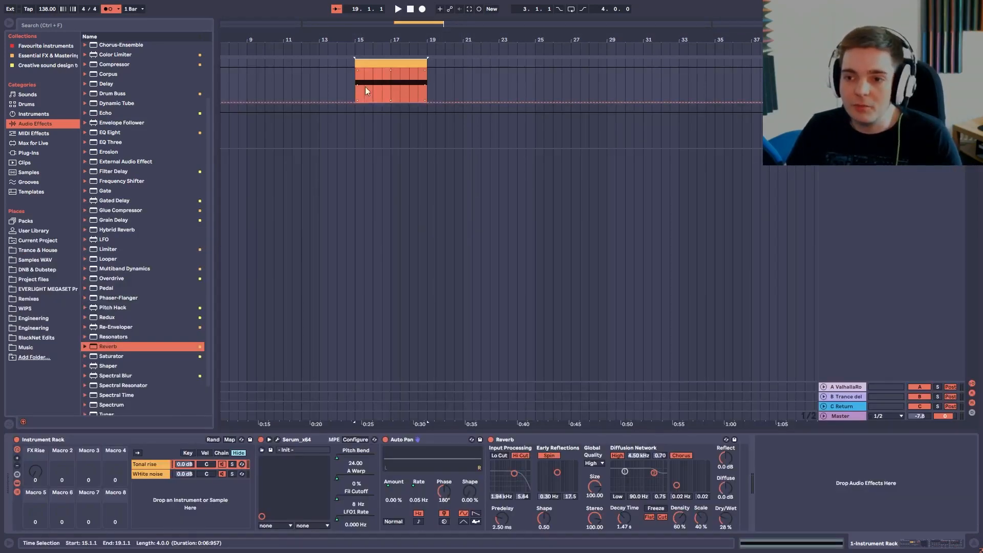
click(365, 91)
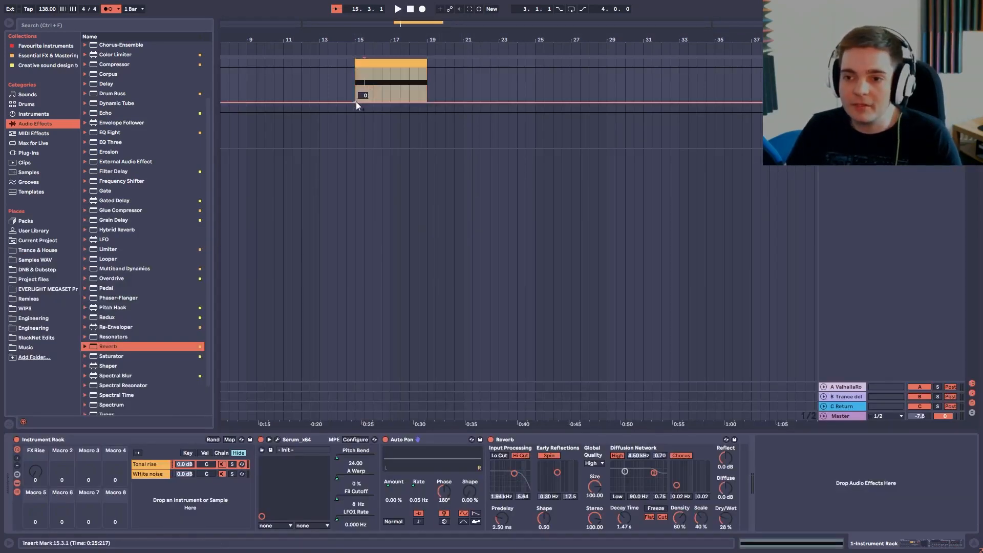
mouse_move(408, 102)
mouse_down()
mouse_move(391, 68)
mouse_move(378, 91)
mouse_move(398, 101)
mouse_up()
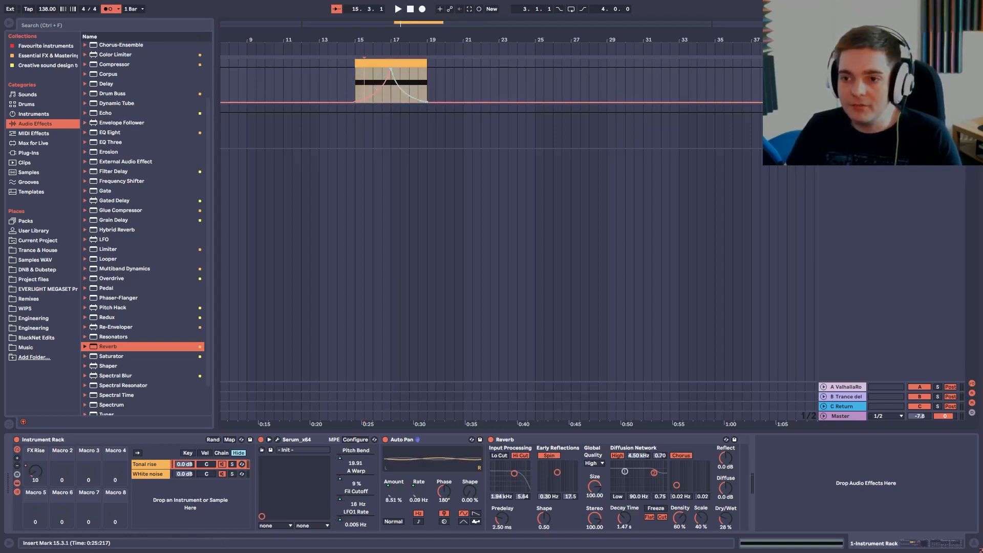
- Play the arrangement from bar 15 to audition the automated riser, and stop playback
click(359, 78)
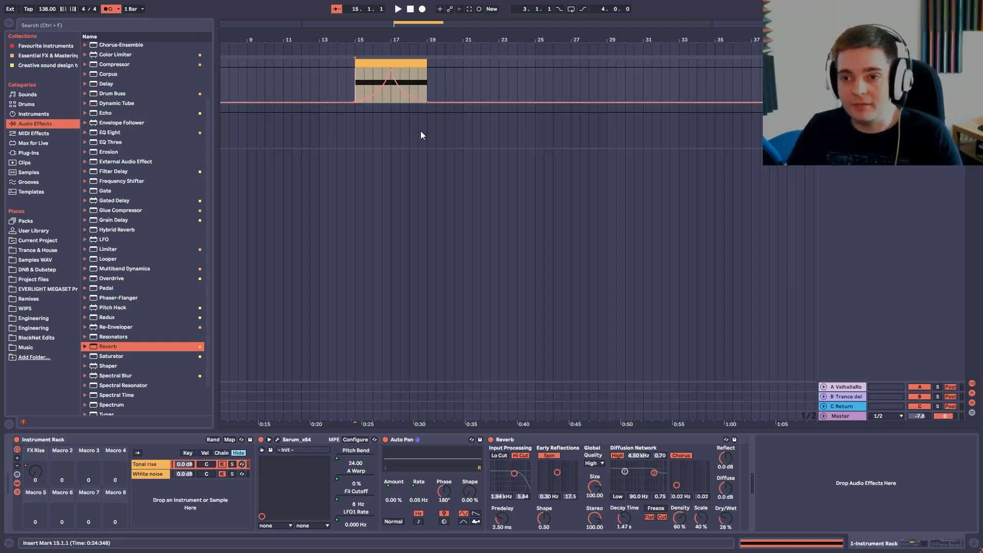
key(space)
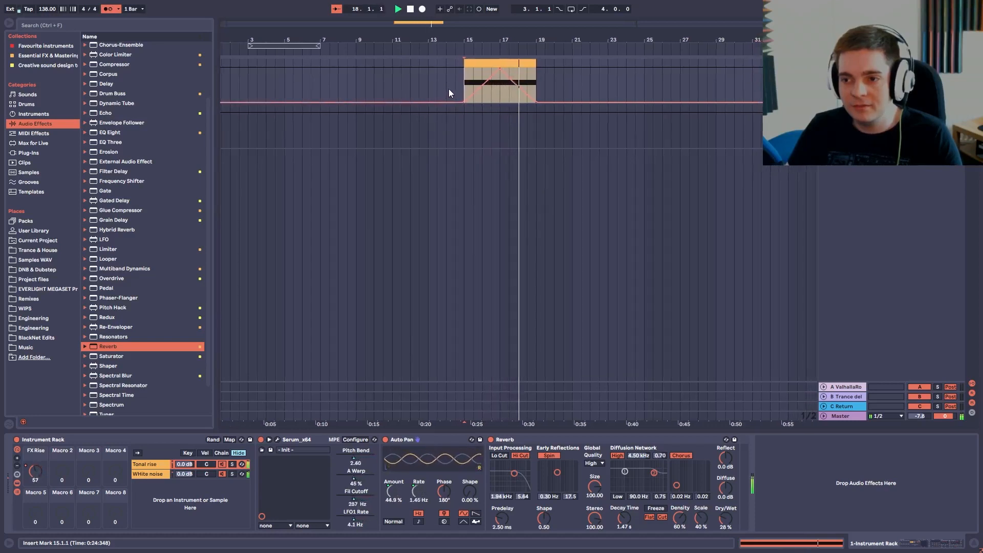
key(space)
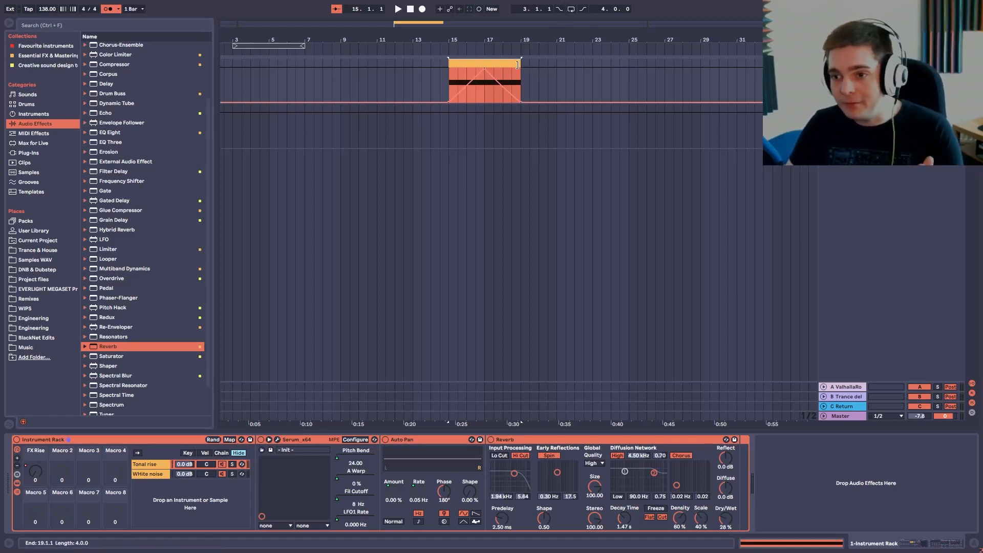
- Extend the riser clip to bar 25, move the FX Rise peak to bar 23 and its zero point to bar 25, and audition it
drag(516, 64, 629, 64)
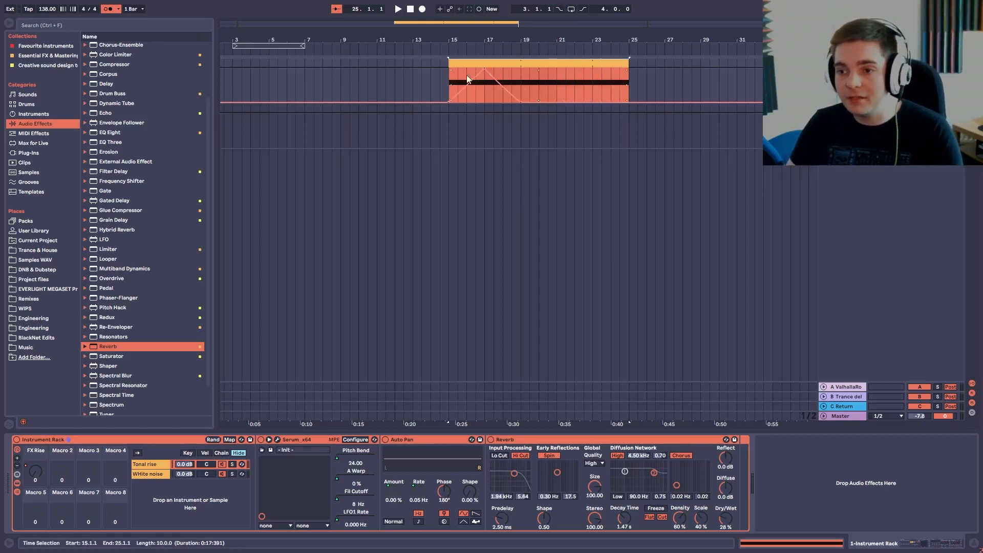
drag(520, 103, 629, 102)
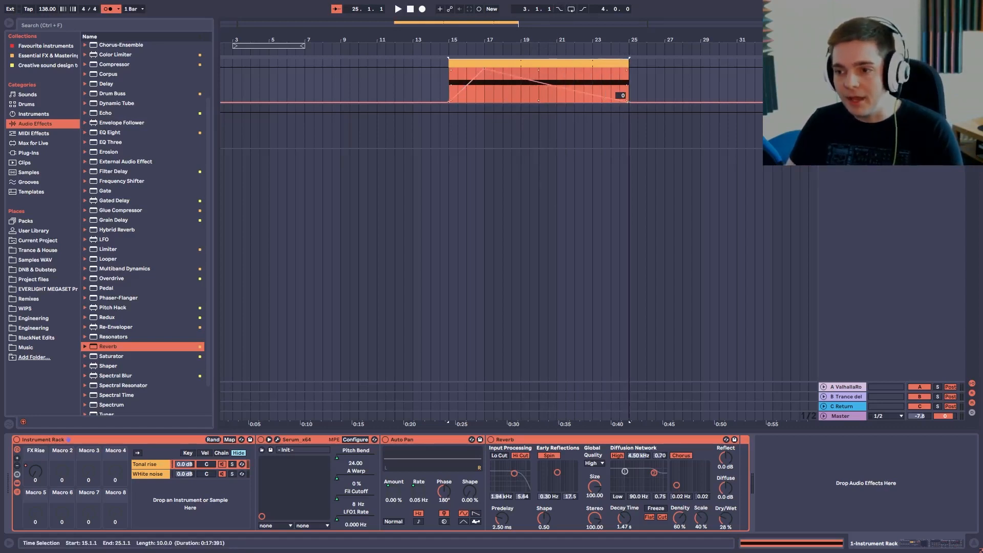
drag(483, 68, 592, 67)
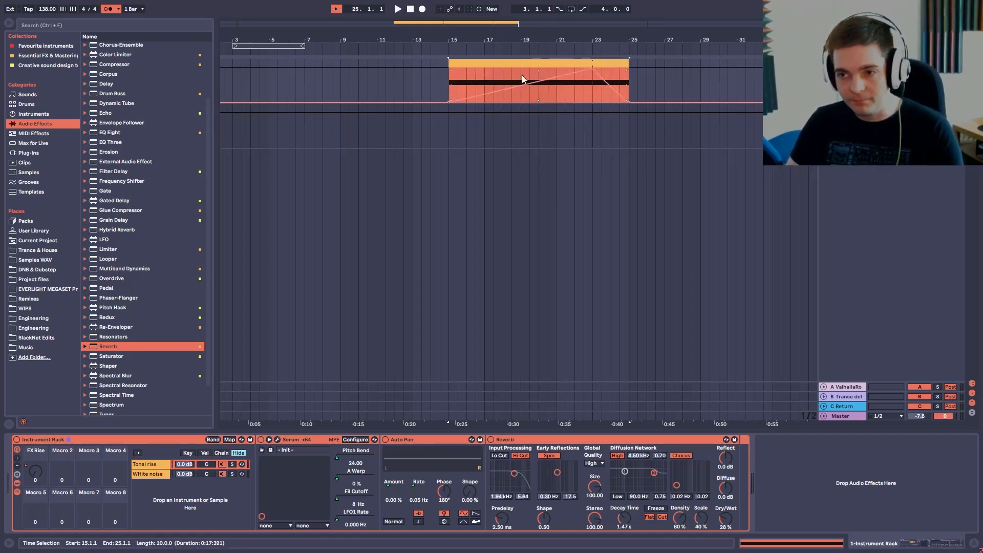
click(452, 79)
key(space)
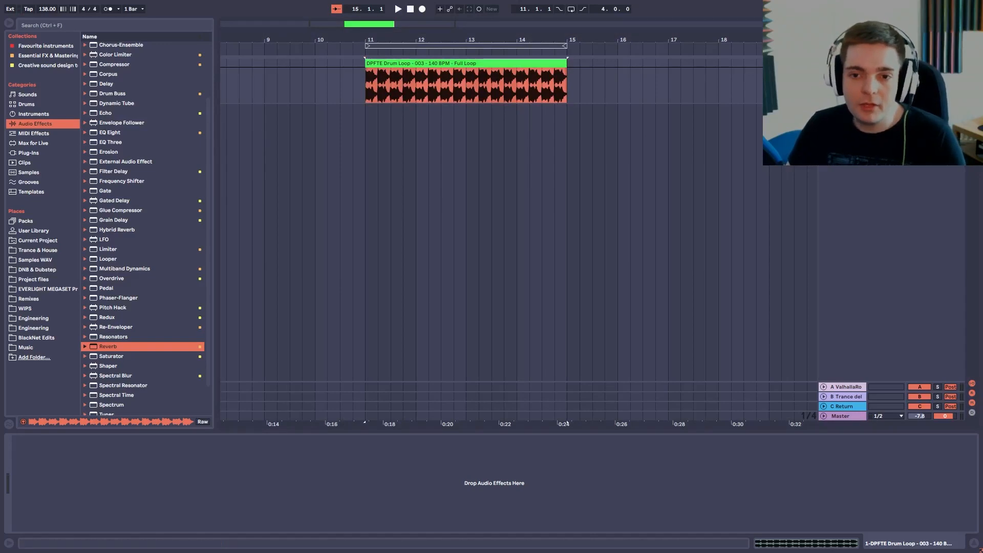
- Add an Audio Effect Rack to the drum loop track and show its macro controls
click(31, 126)
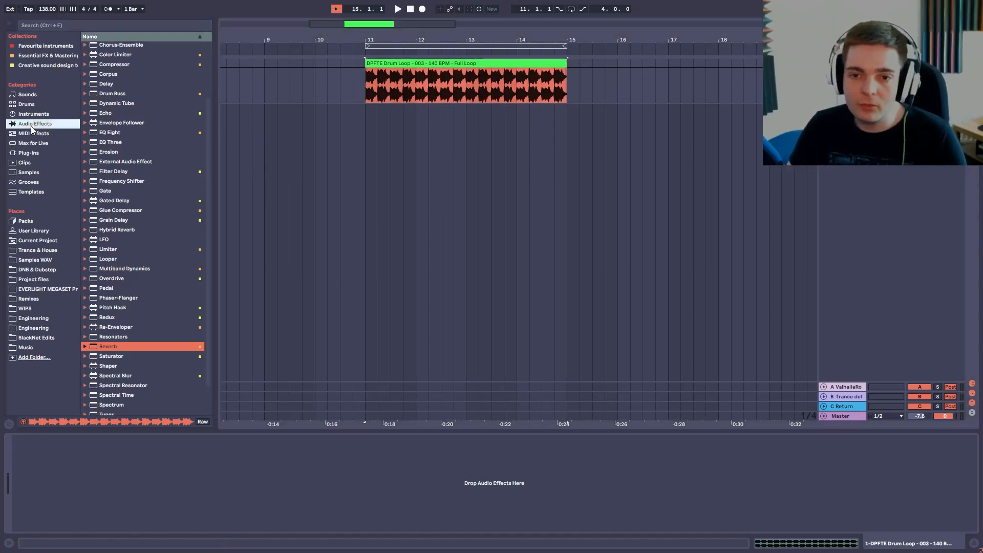
scroll(150, 169, up, 3)
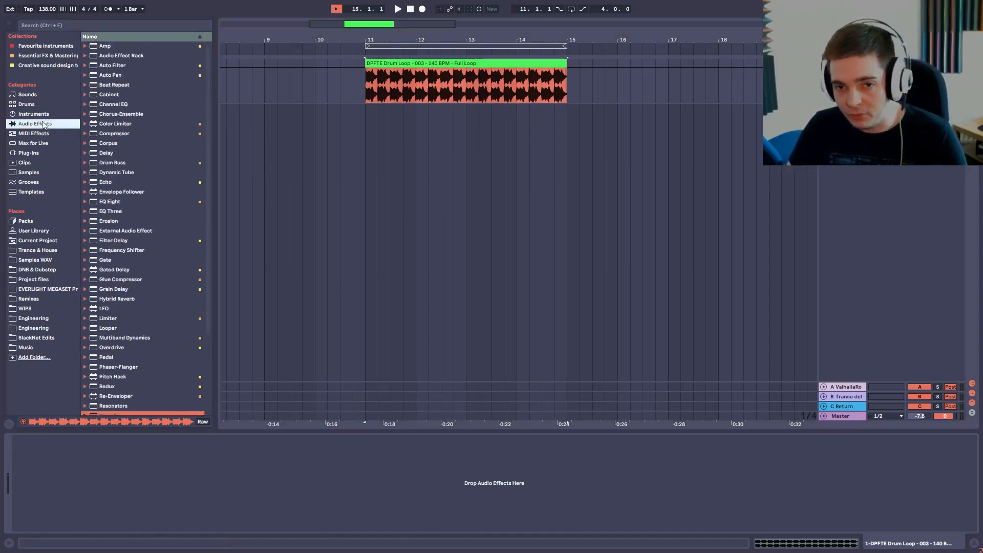
drag(121, 56, 32, 481)
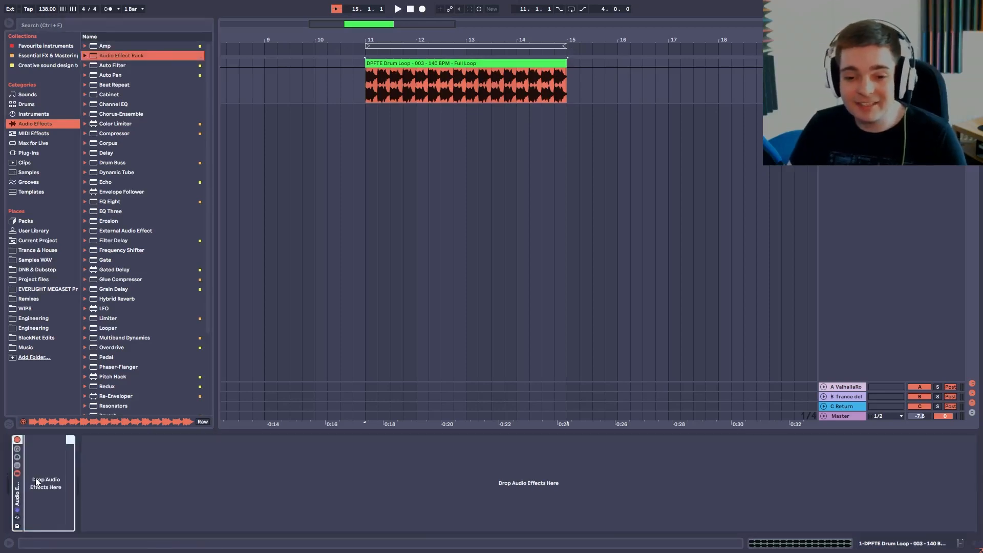
click(16, 450)
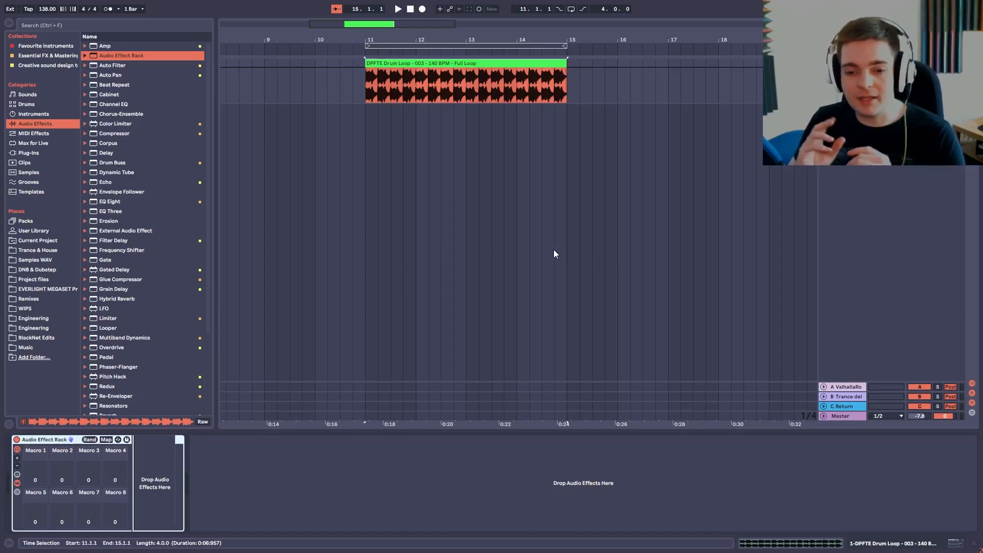
- Add Redux inside the Audio Effect Rack
scroll(156, 277, down, 2)
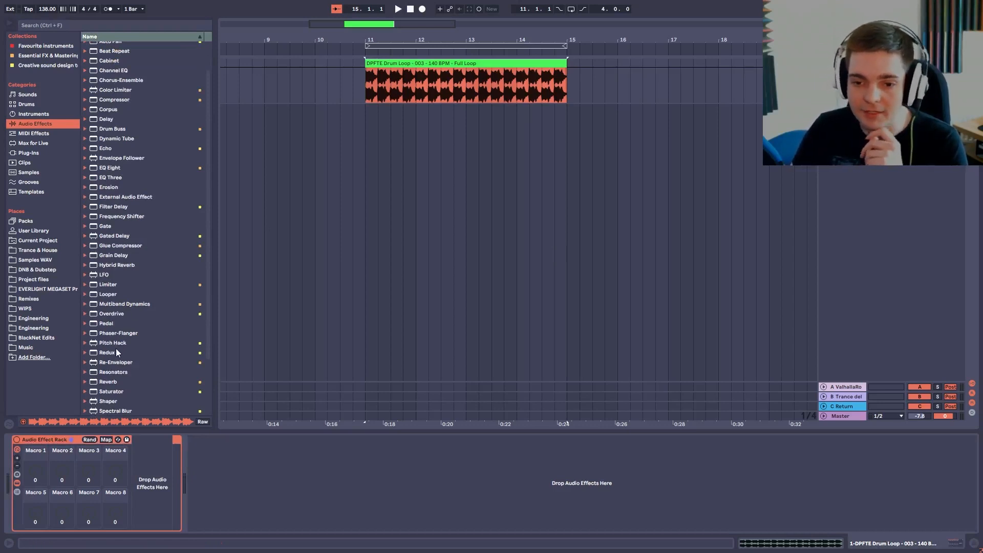
drag(115, 351, 153, 475)
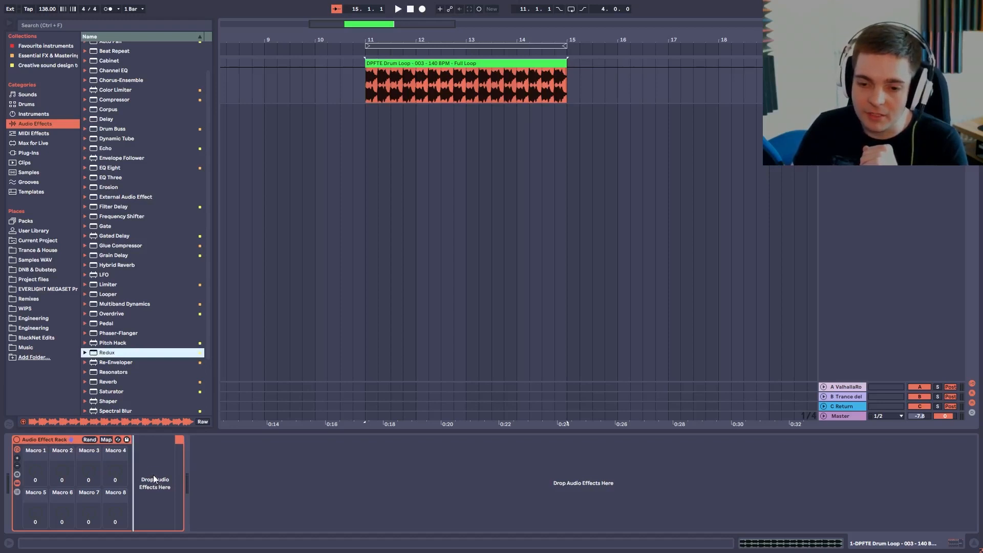
drag(153, 474, 152, 474)
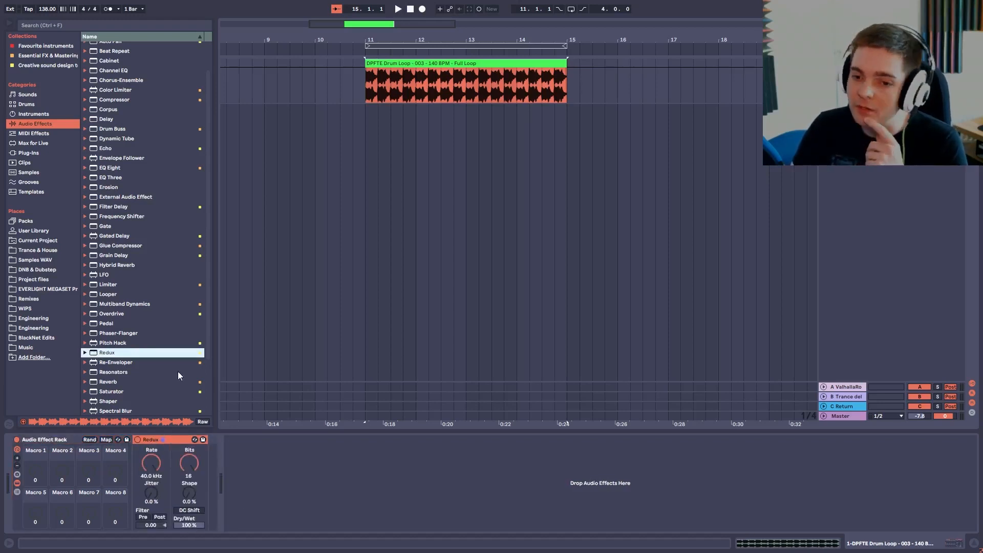
- Insert Auto Filter ahead of Redux in the rack and set its filter type to high-pass
scroll(128, 276, up, 3)
click(107, 60)
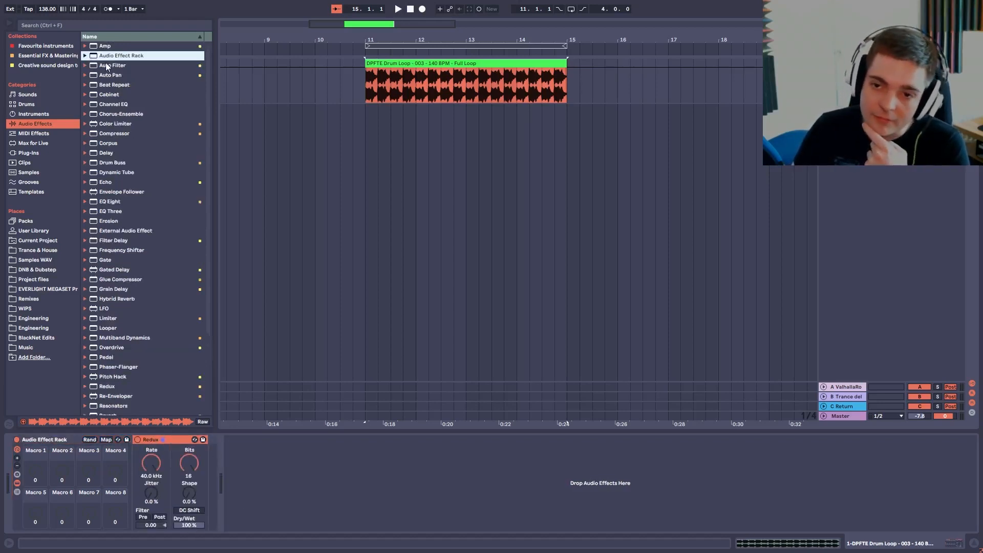
click(101, 67)
drag(100, 68, 140, 484)
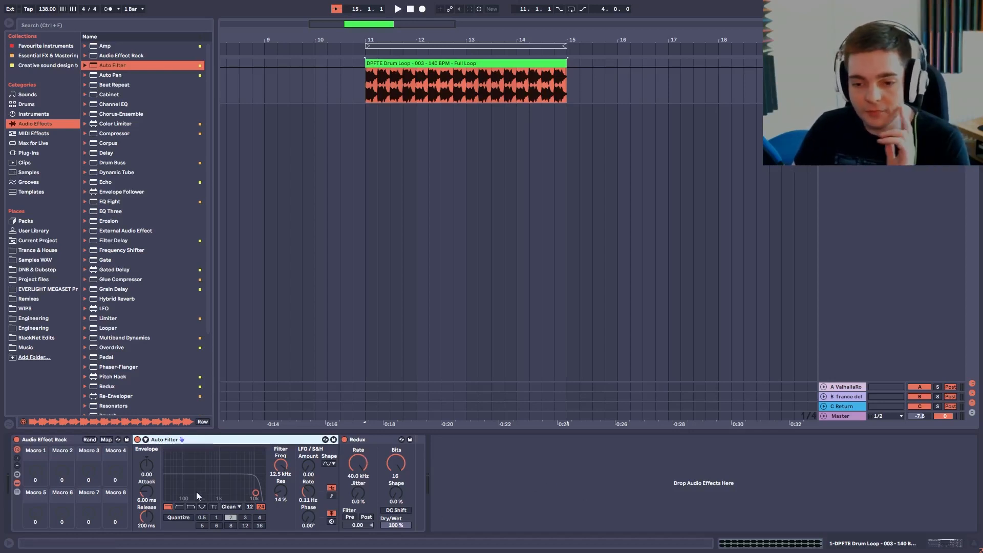
click(178, 507)
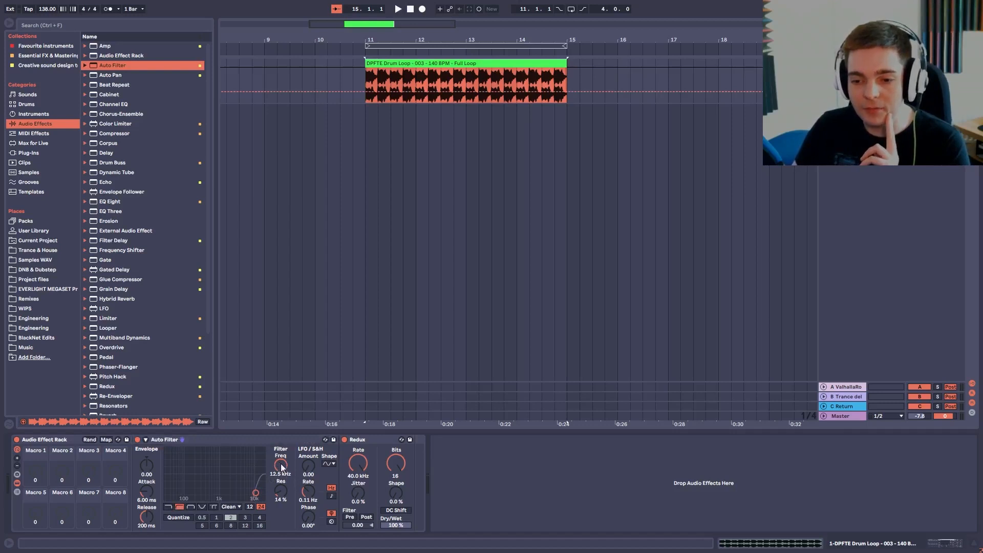
- Map Auto Filter's Frequency to the rack's first macro and lower that macro to 26.0 Hz
click(104, 439)
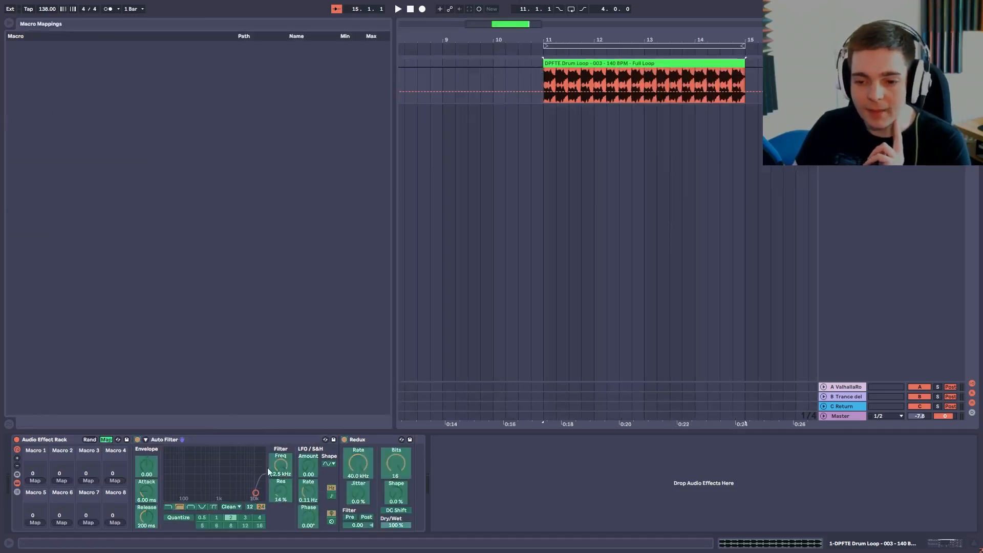
click(27, 481)
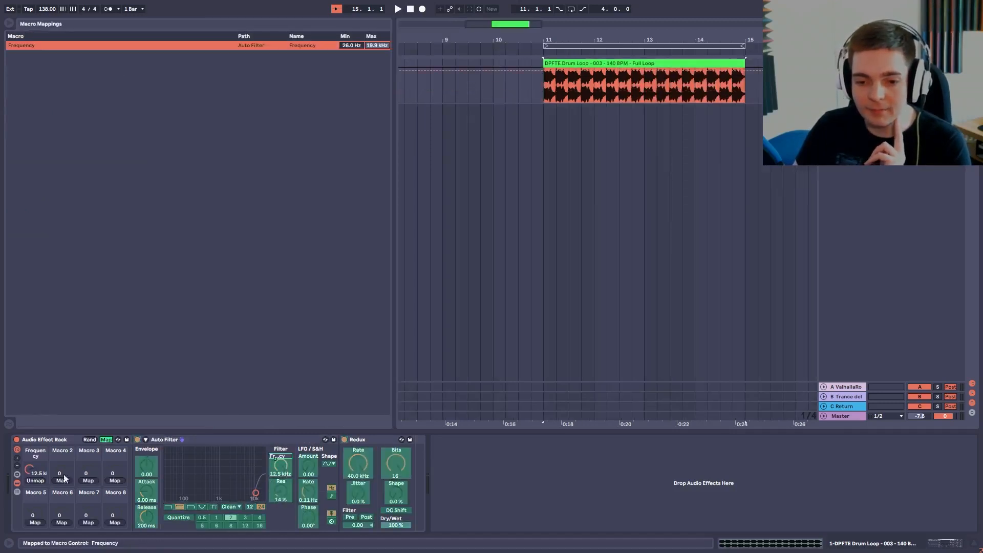
click(104, 439)
drag(35, 471, 35, 525)
- Loop the drum clip over bars 11 to 15 and place Redux ahead of Auto Filter in the rack
key(ctrl+l)
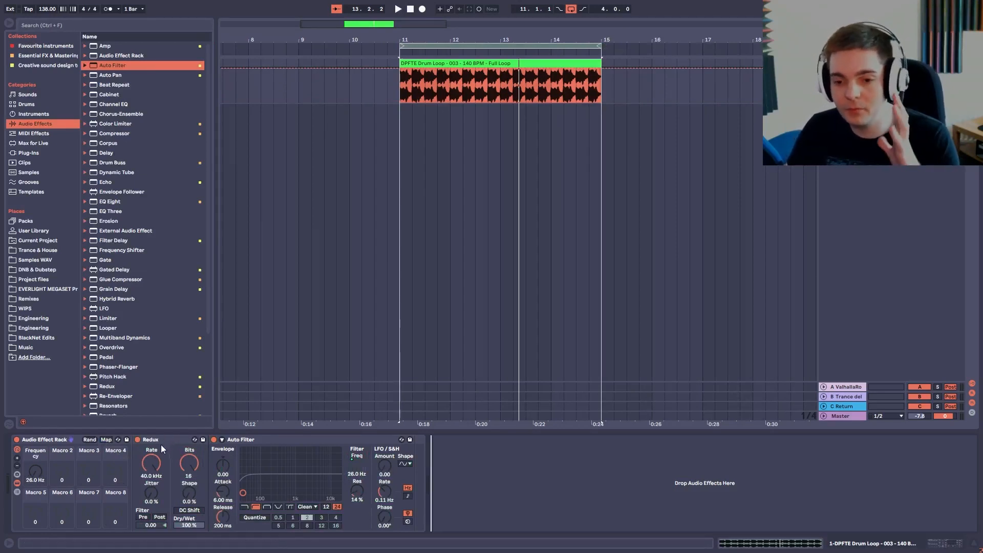
click(250, 439)
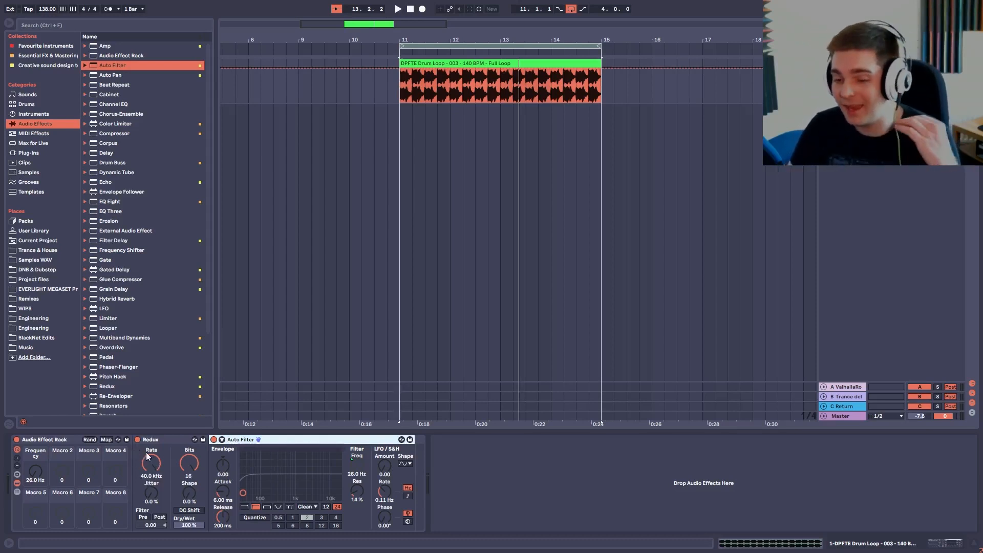
click(158, 443)
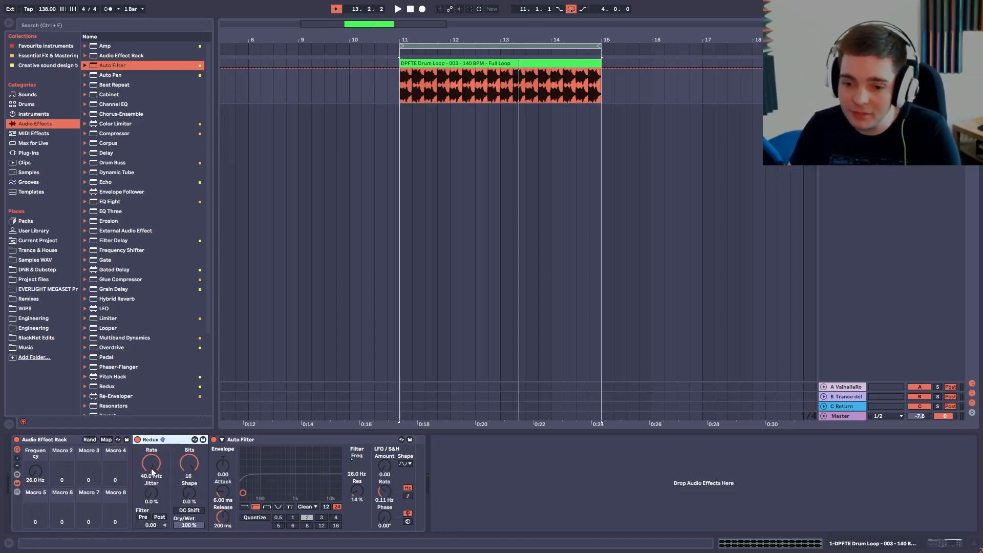
- Play the drum loop while sweeping Redux's Rate to audition the effect, and stop playback
key(space)
mouse_move(152, 464)
mouse_down()
mouse_move(152, 512)
mouse_move(152, 461)
mouse_up()
key(space)
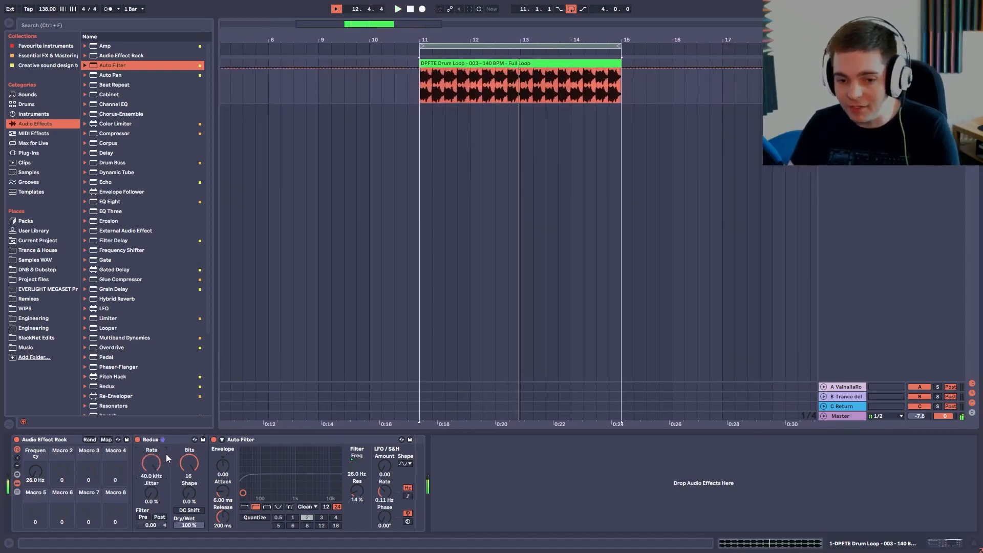
- Map Redux's Rate to the first macro alongside the filter frequency, turn the macro to 0 and audition it on the loop
click(159, 439)
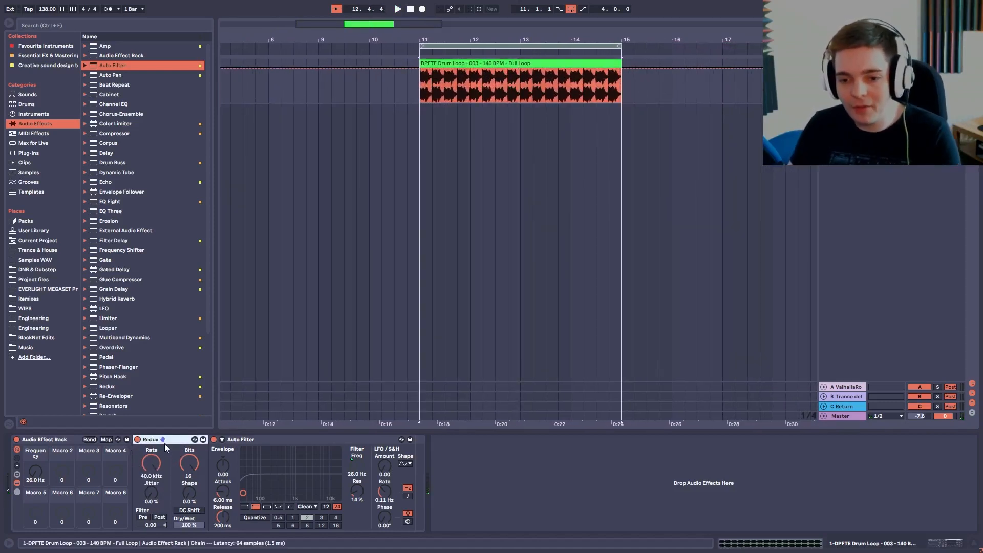
click(106, 439)
click(151, 463)
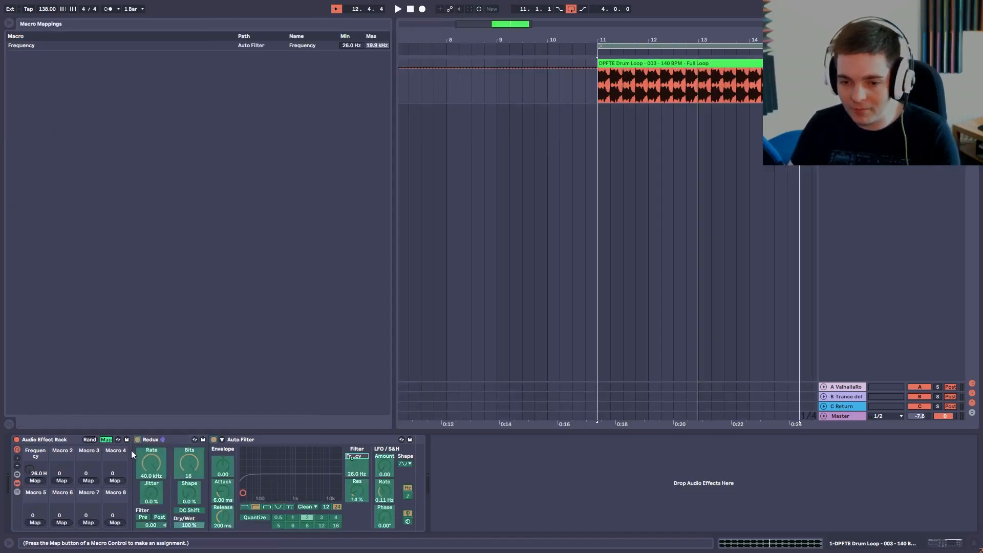
click(35, 480)
click(106, 440)
drag(34, 471, 38, 496)
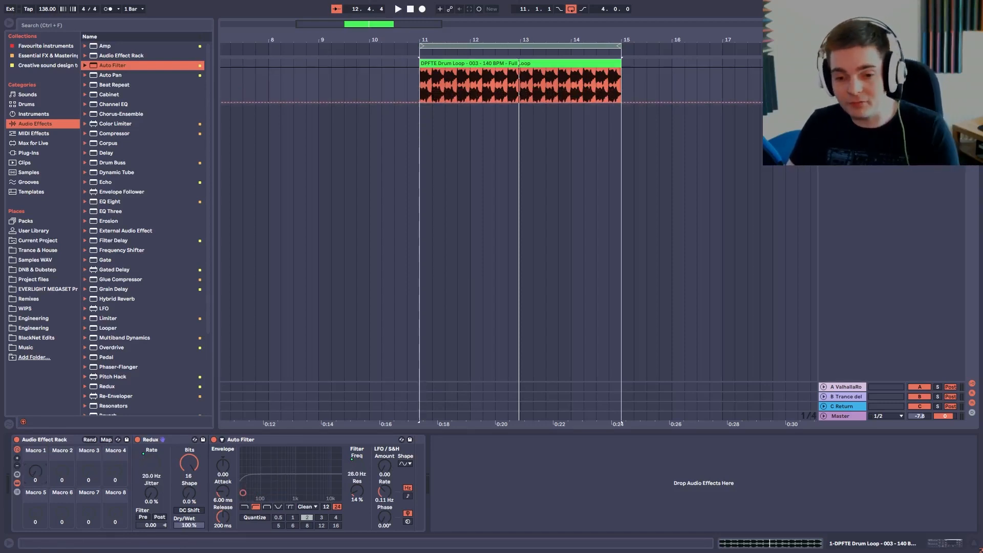
key(space)
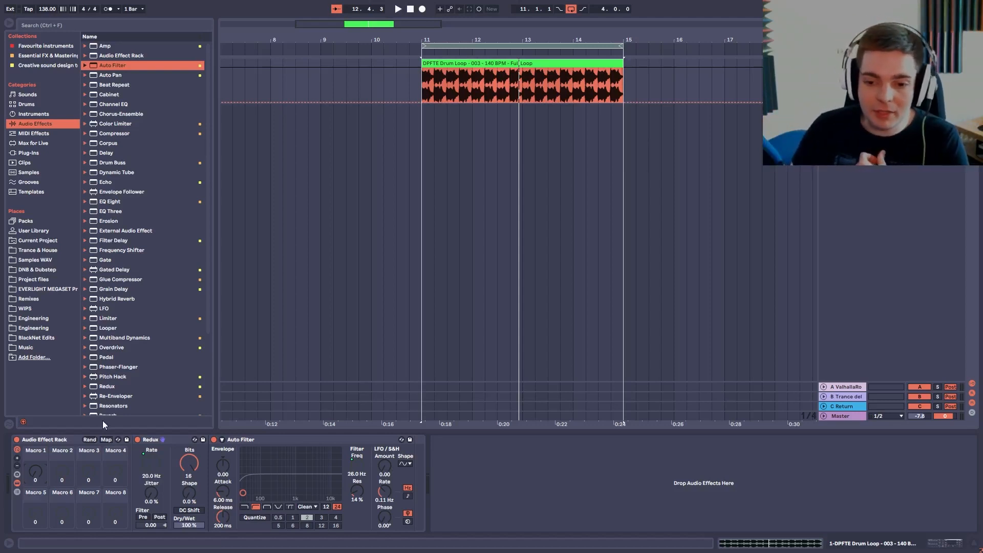
- Invert the Redux Sample Rate range in the macro mappings, with minimum 40.0 kHz and maximum 20.0 Hz
click(106, 439)
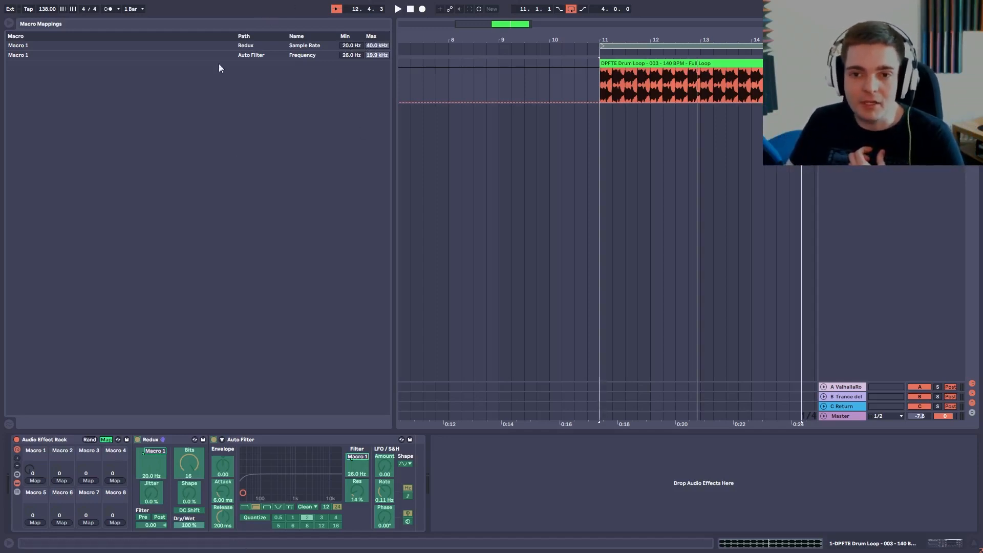
drag(348, 45, 348, 2)
drag(372, 49, 371, 128)
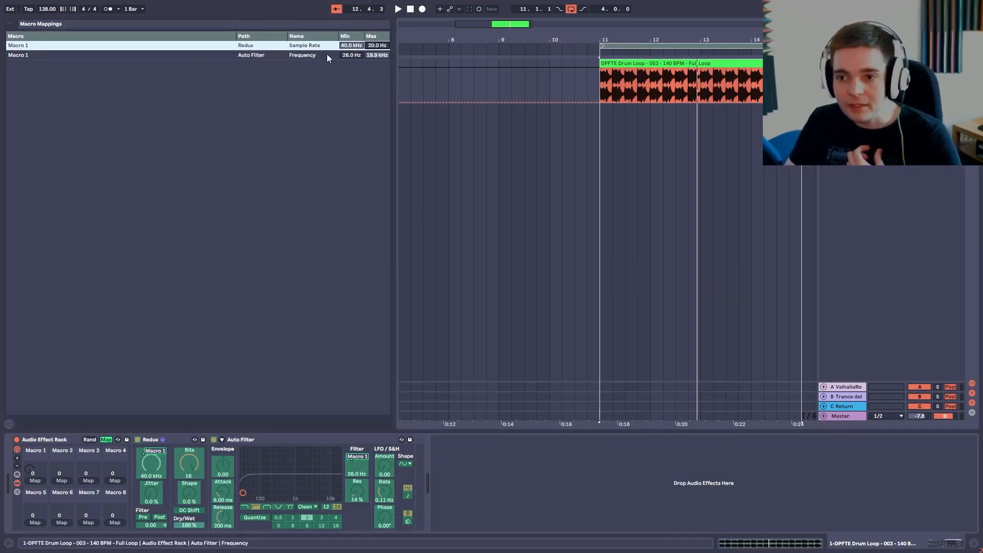
click(106, 440)
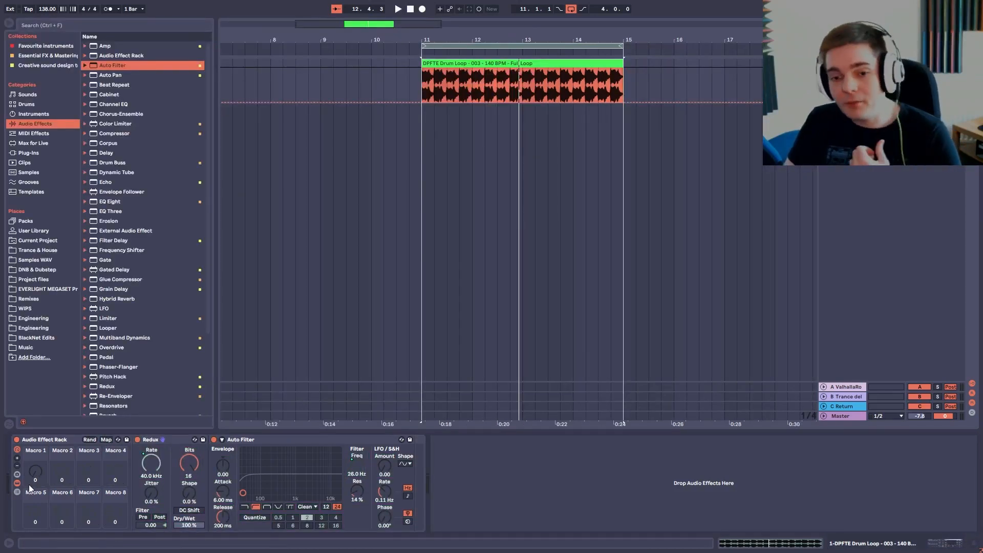
- Play the drum loop while sweeping Macro 1 to audition the combined effect, and return the macro to 0
mouse_move(39, 473)
mouse_down()
mouse_move(39, 418)
mouse_move(39, 466)
mouse_move(50, 477)
mouse_up()
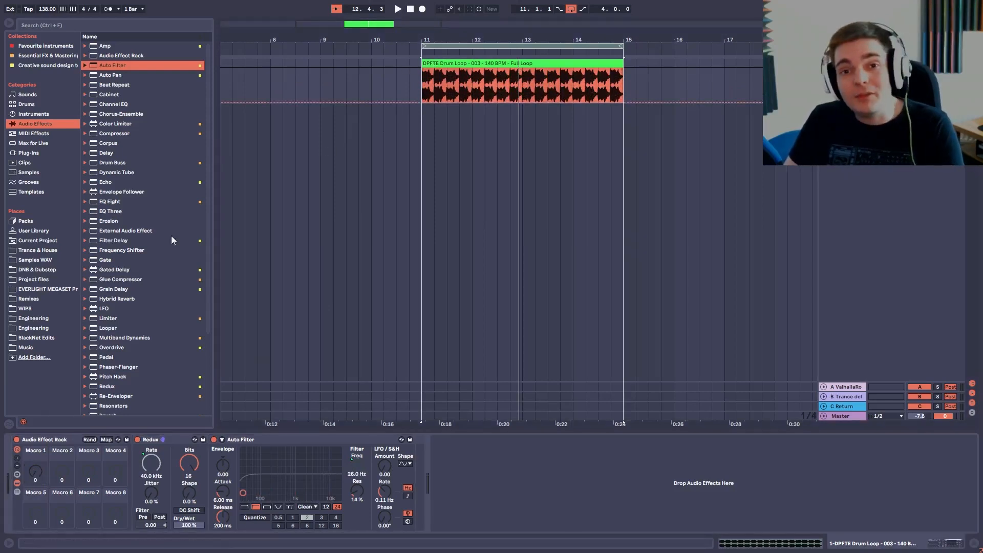
key(space)
mouse_move(37, 473)
mouse_down()
mouse_move(37, 439)
mouse_move(37, 475)
mouse_up()
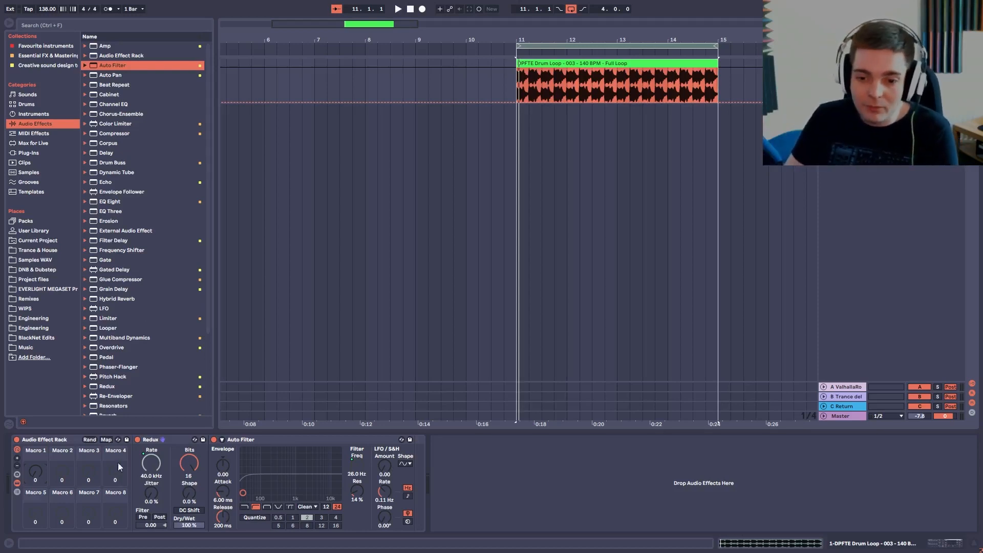
- Review the Macro 1 mappings and save the Audio Effect Rack as a preset in the User Library
click(106, 439)
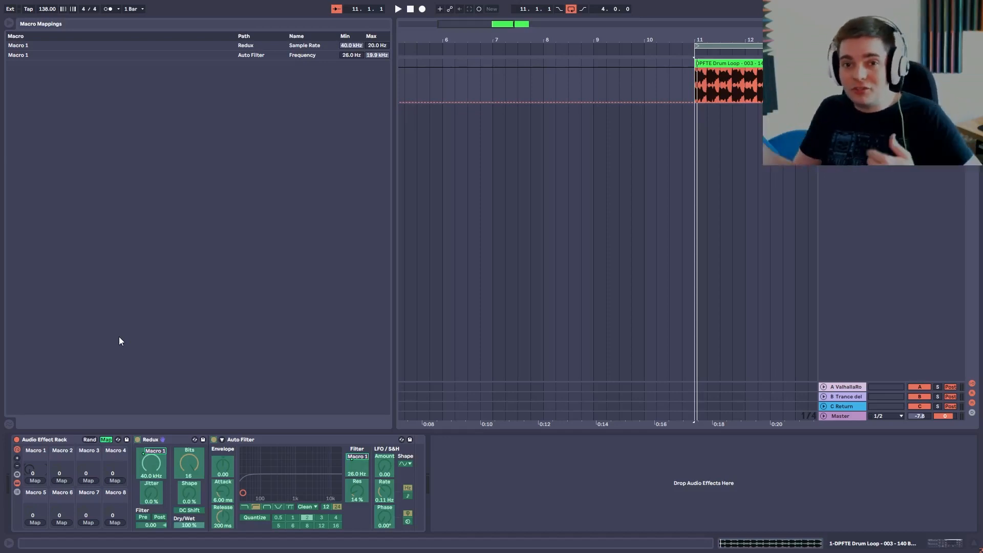
click(106, 440)
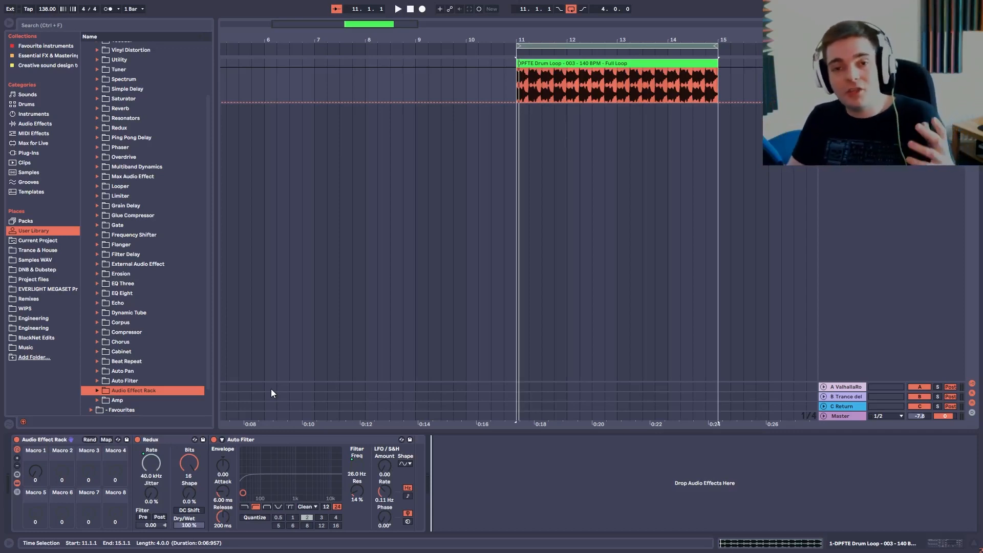
click(125, 440)
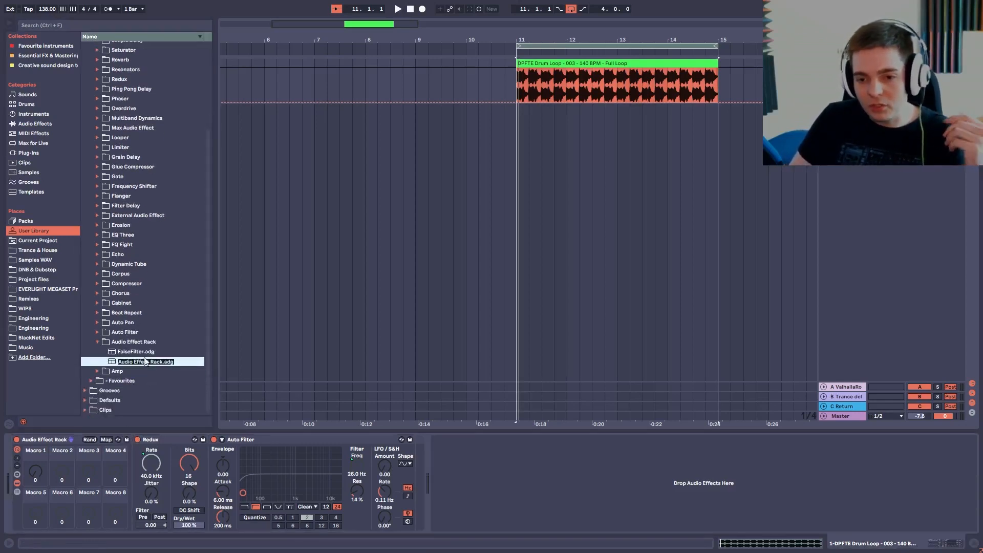